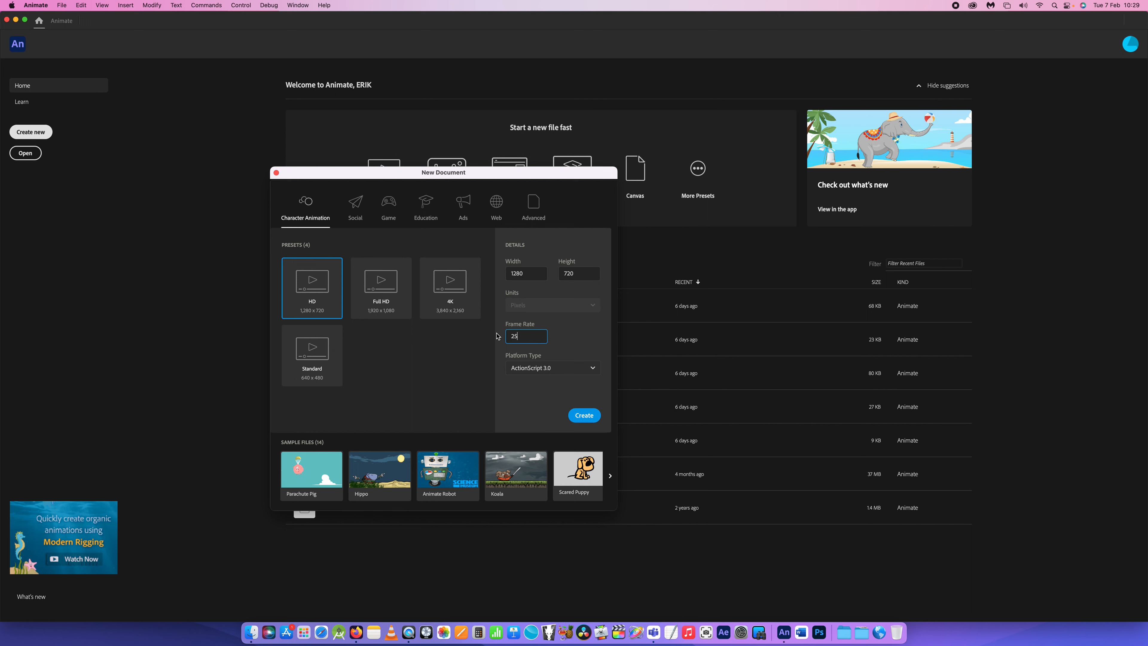
- Create a new 1280 x 720 HD document at 25 frames per second with the ActionScript 3.0 platform type
{"action": "left_click", "coordinate": [572, 334]}
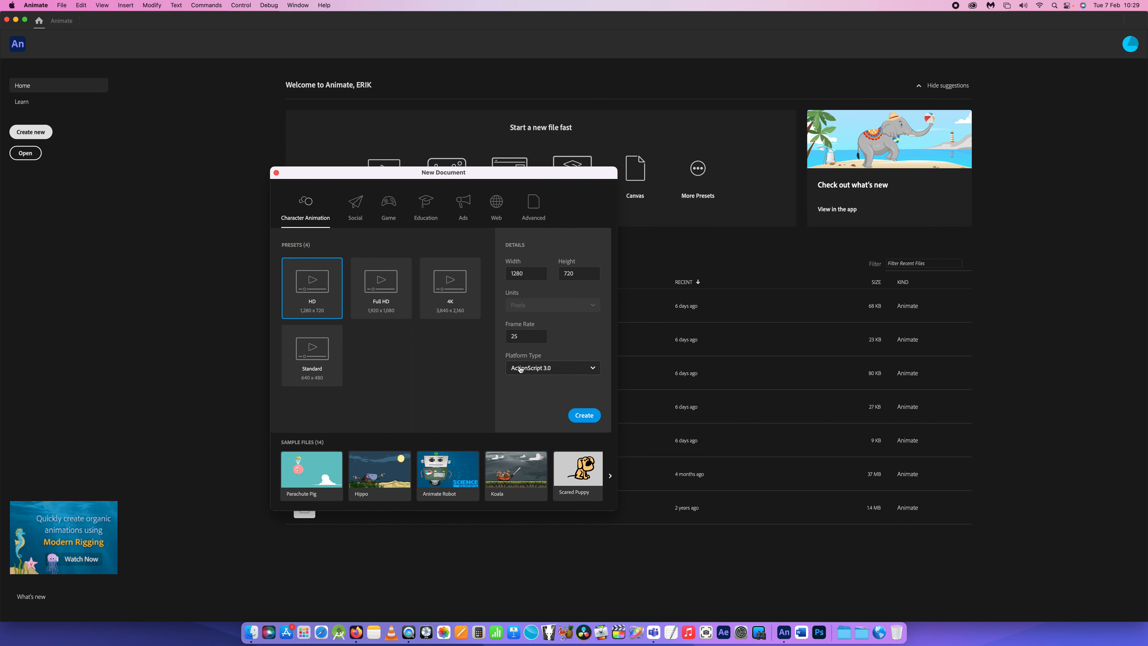
{"action": "left_click", "coordinate": [585, 415]}
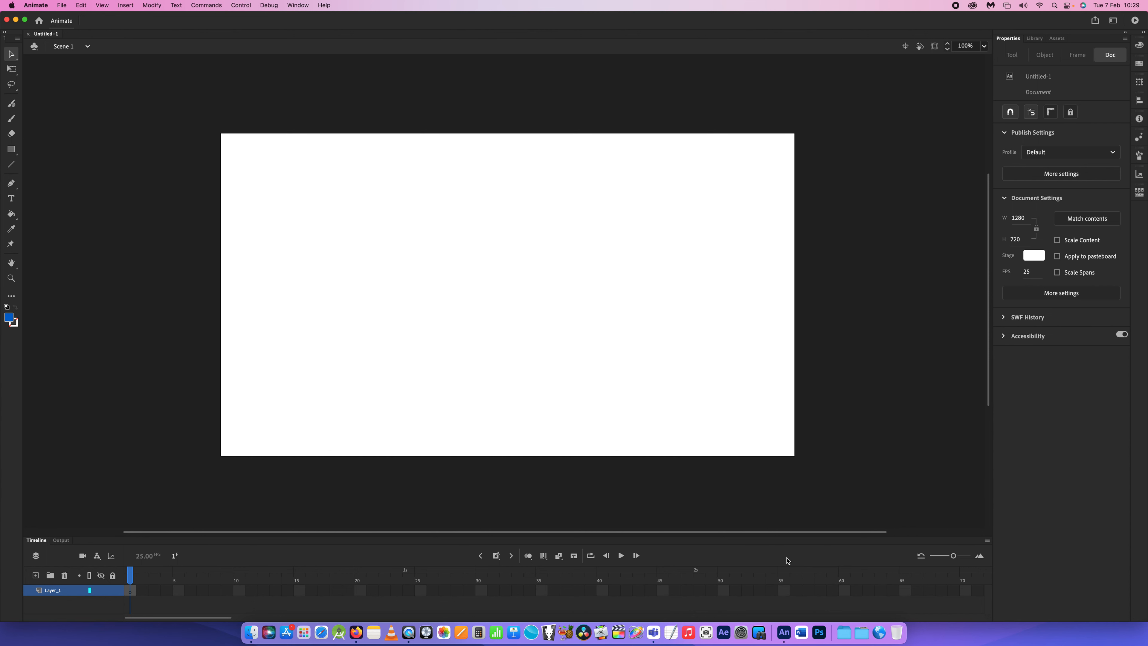
- Customize the timeline tools to include separate controls for inserting a keyframe, a blank keyframe and a frame
{"action": "left_click_drag", "start_coordinate": [954, 557], "coordinate": [946, 557]}
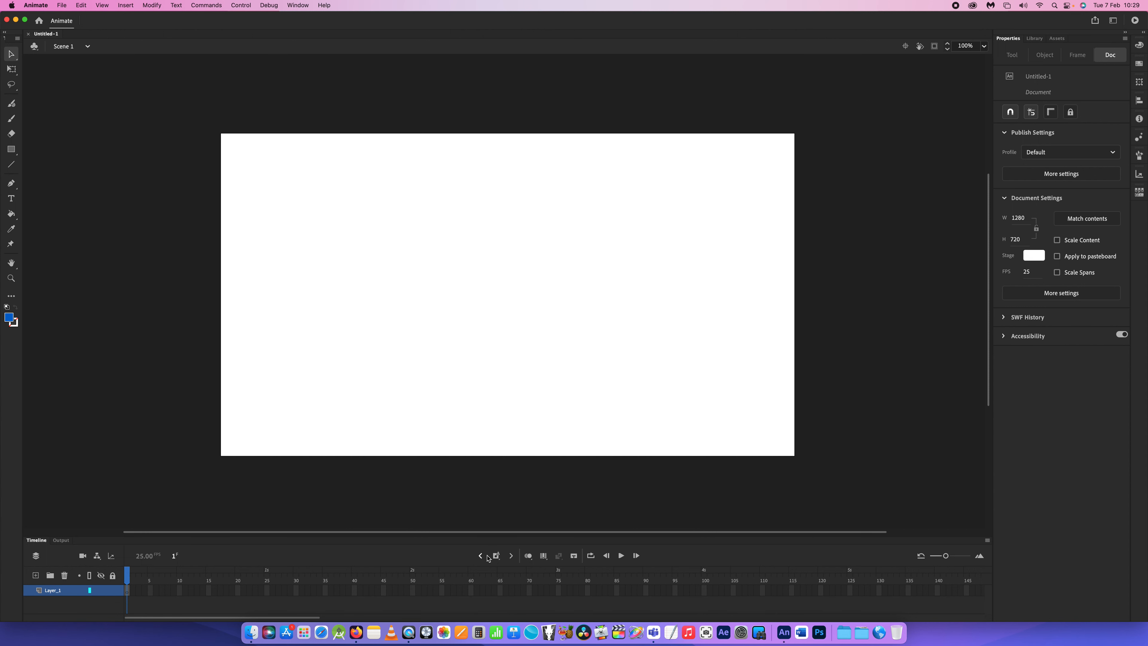
{"action": "left_click", "coordinate": [987, 540]}
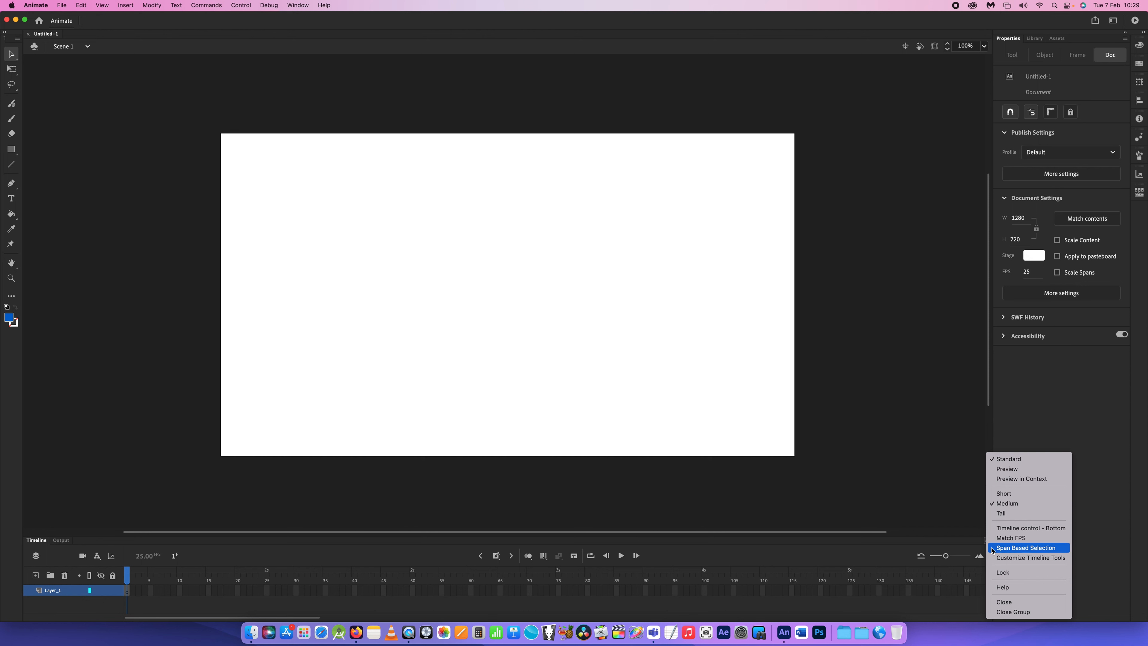
{"action": "left_click", "coordinate": [996, 559]}
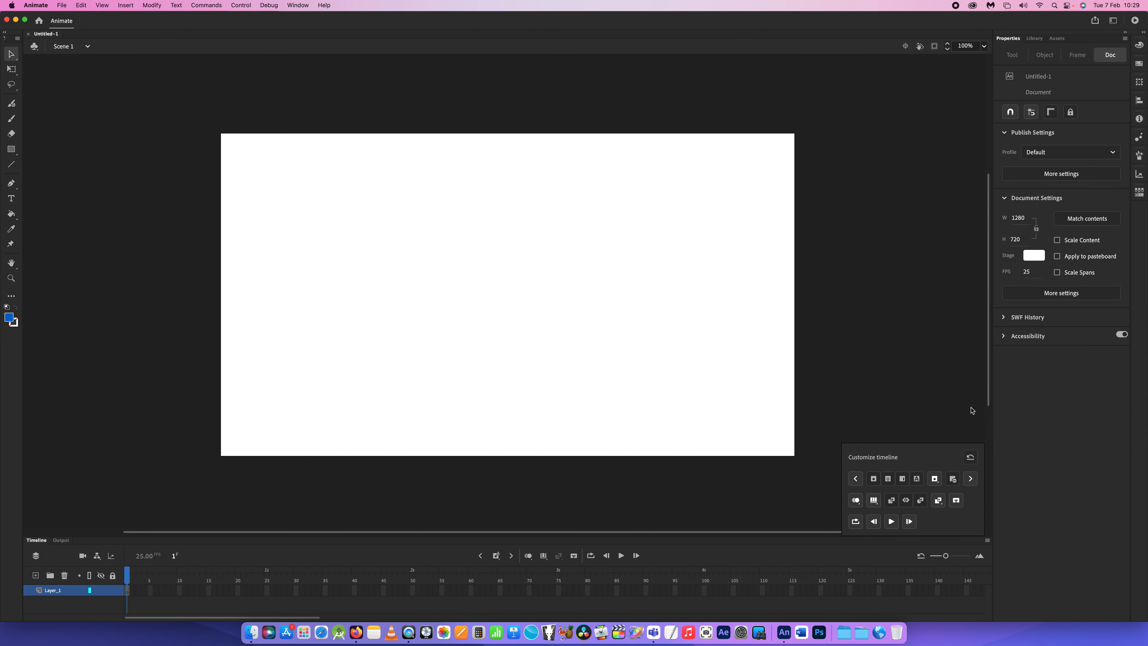
{"action": "left_click", "coordinate": [877, 479]}
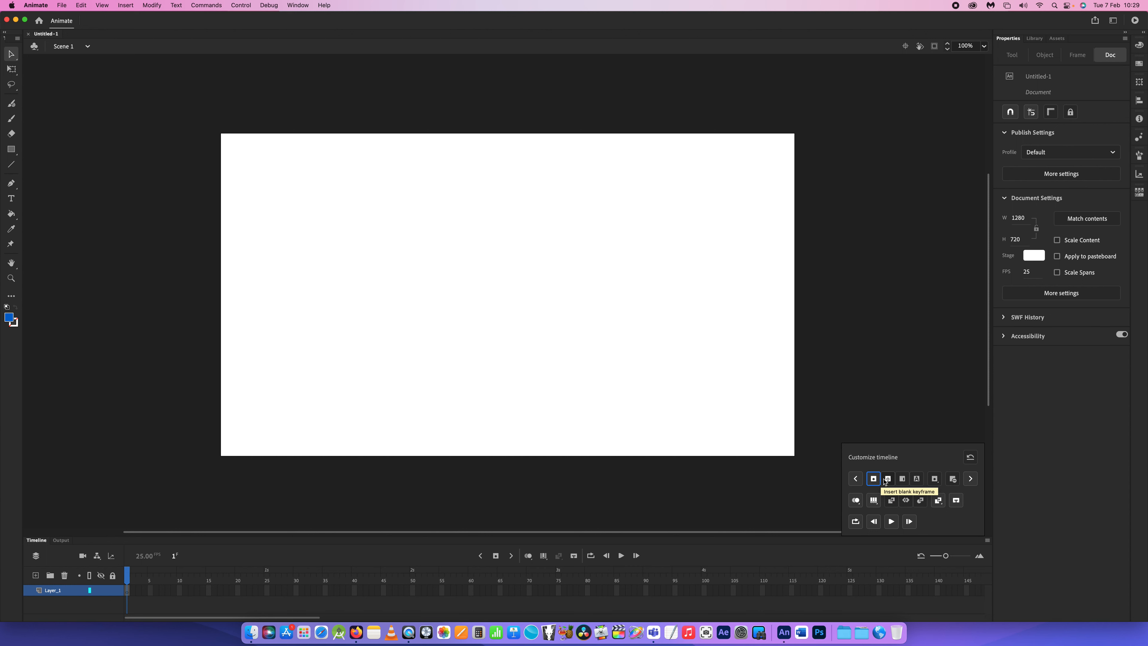
{"action": "left_click", "coordinate": [888, 480]}
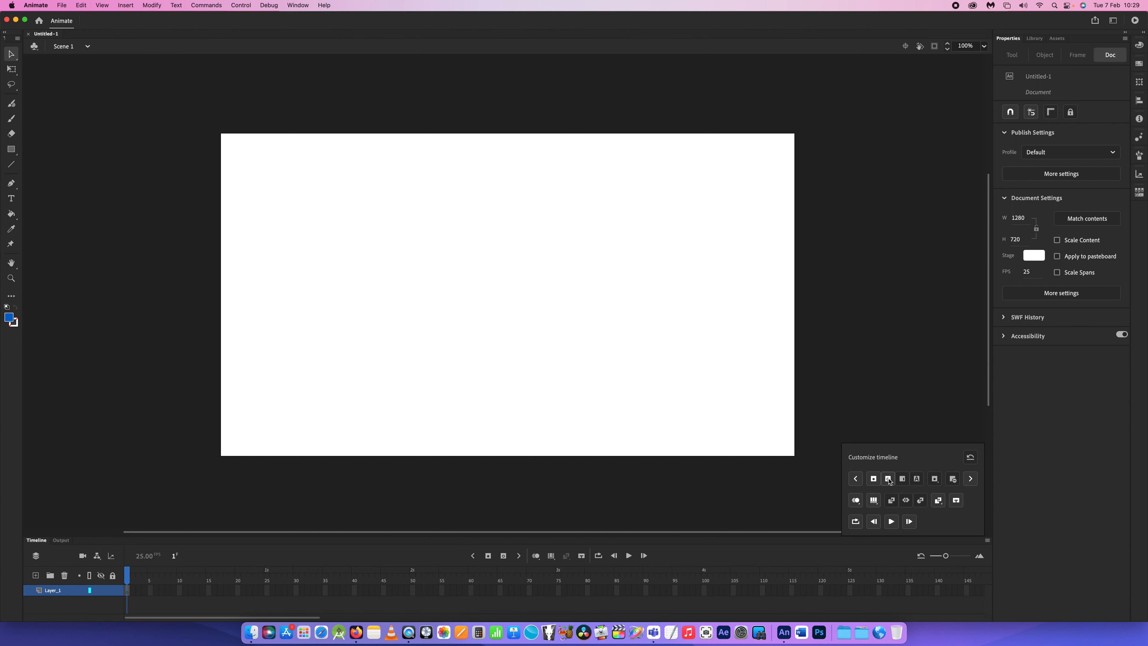
{"action": "left_click", "coordinate": [902, 479]}
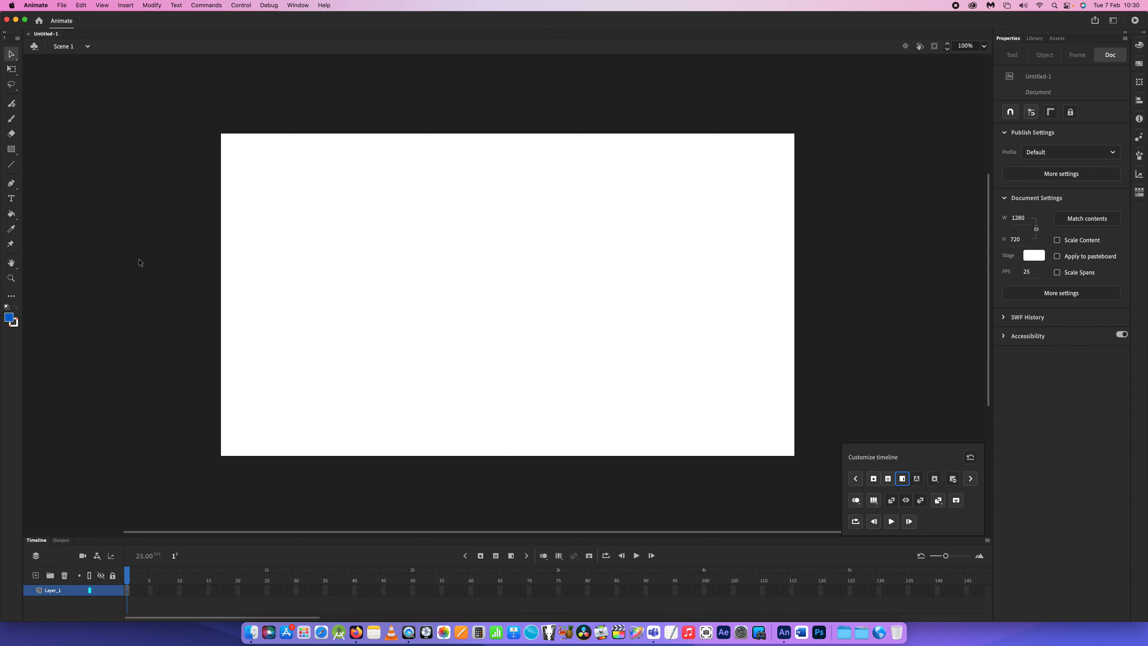
- Draw a small blue ball outline with the Classic Brush near the stage's lower-left corner on frame 1
{"action": "left_click", "coordinate": [12, 120]}
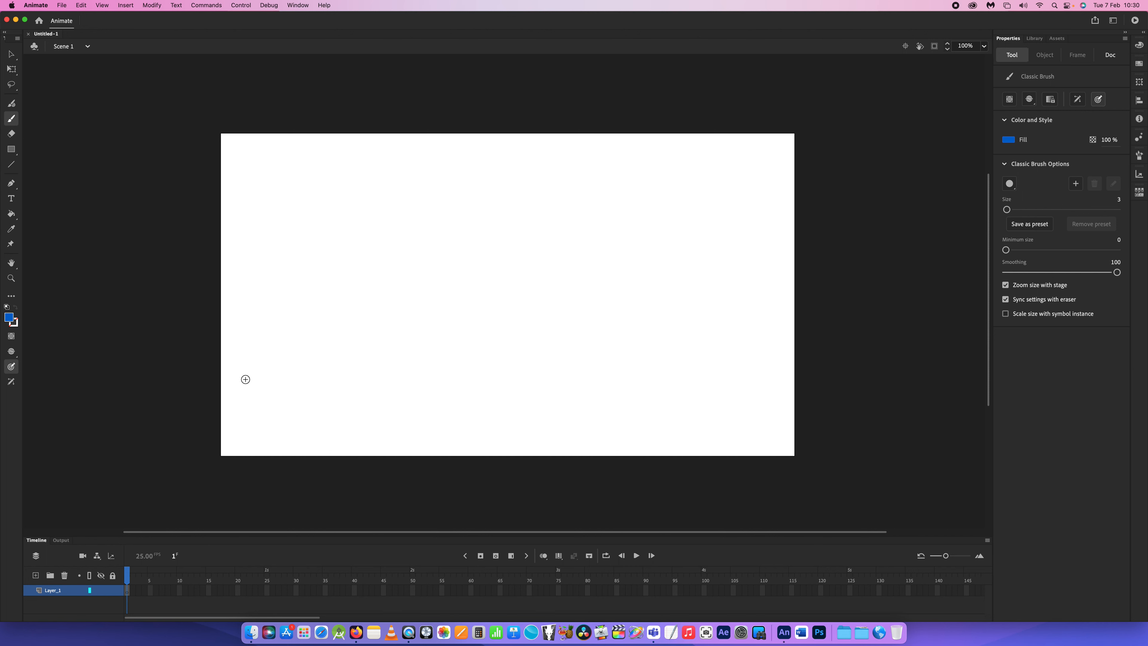
{"action": "mouse_move", "coordinate": [277, 358]}
{"action": "left_mouse_down"}
{"action": "mouse_move", "coordinate": [254, 361]}
{"action": "mouse_move", "coordinate": [253, 377]}
{"action": "mouse_move", "coordinate": [283, 386]}
{"action": "mouse_move", "coordinate": [274, 357]}
{"action": "left_mouse_up"}
- Insert a blank keyframe at frame 3, enable onion skinning and draw the second ball above and right of the first
{"action": "left_click", "coordinate": [140, 595]}
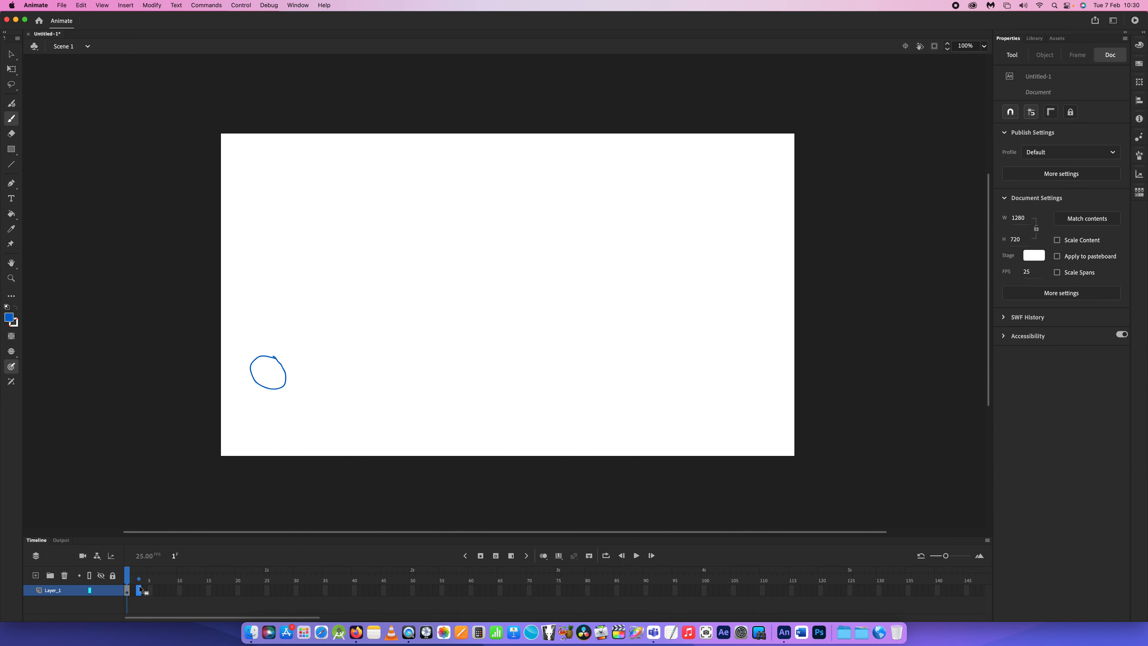
{"action": "left_click", "coordinate": [496, 556]}
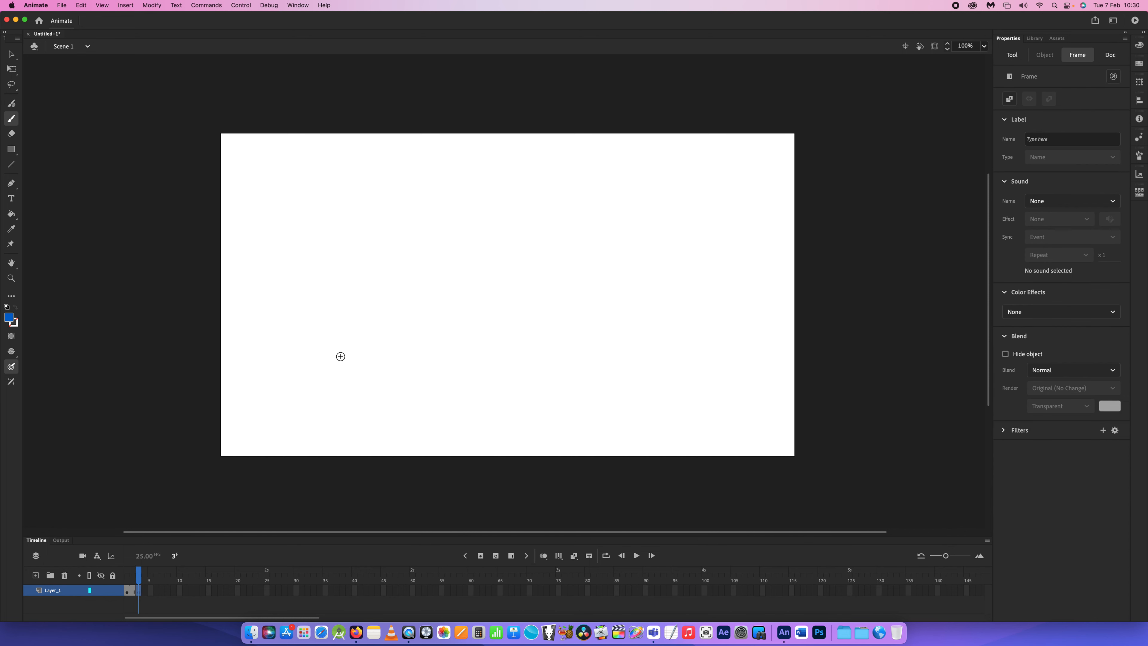
{"action": "left_click", "coordinate": [544, 557]}
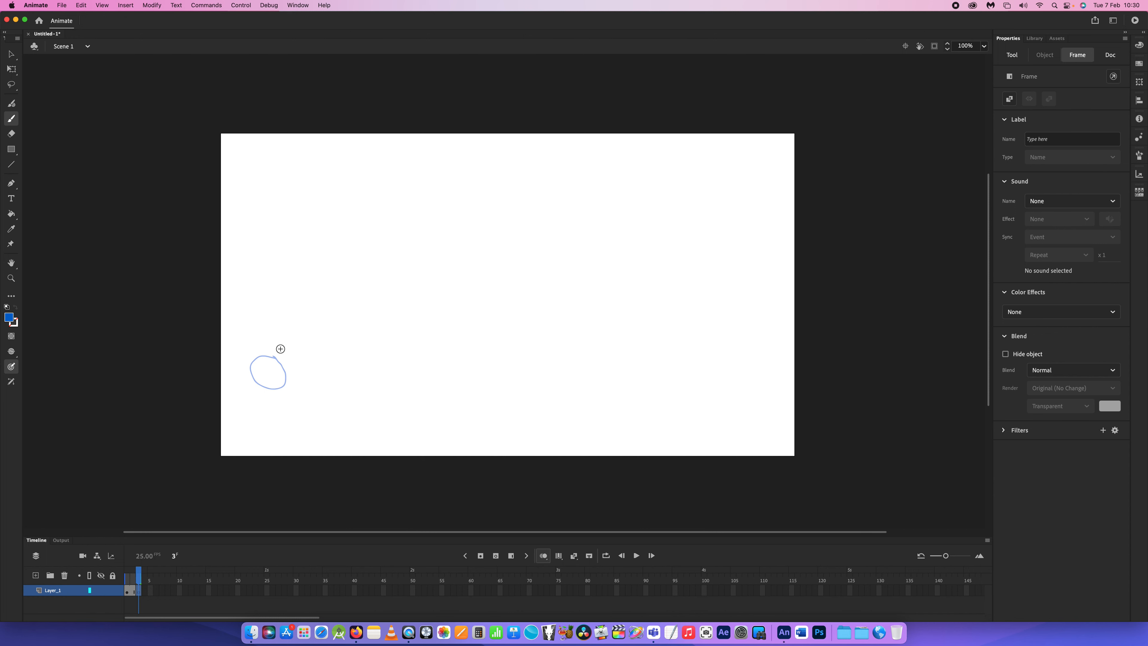
{"action": "mouse_move", "coordinate": [277, 350]}
{"action": "left_mouse_down"}
{"action": "mouse_move", "coordinate": [325, 341]}
{"action": "mouse_move", "coordinate": [306, 325]}
{"action": "mouse_move", "coordinate": [280, 352]}
{"action": "left_mouse_up"}
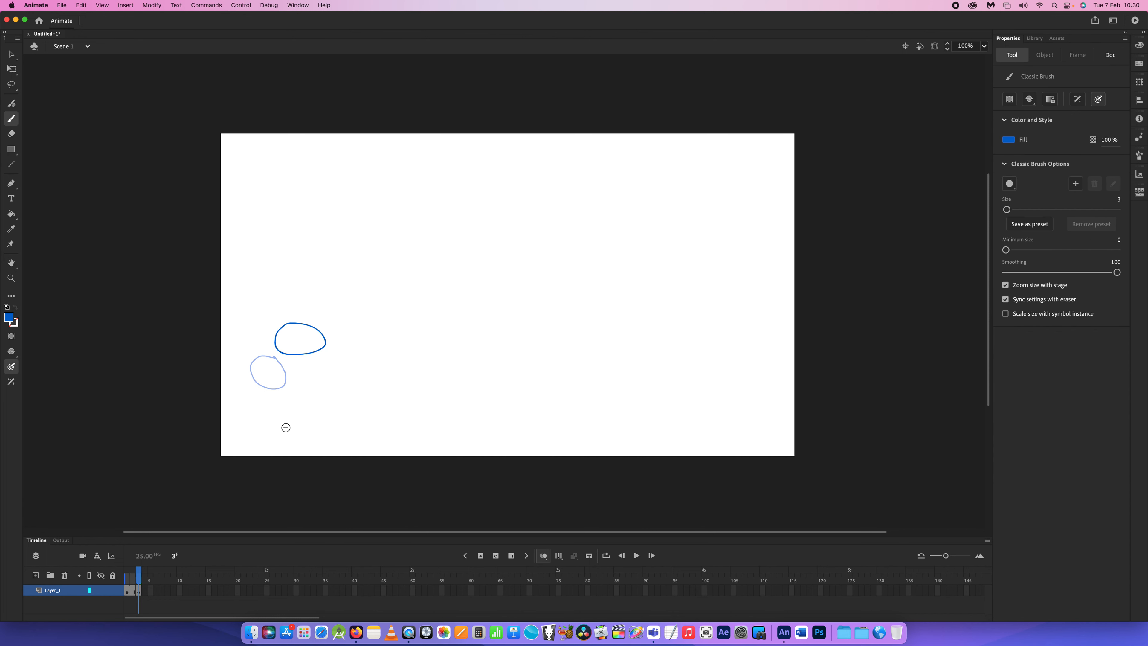
- Try inserting a blank keyframe, a keyframe and a plain frame at frame 5, undoing each attempt
{"action": "left_click", "coordinate": [151, 593]}
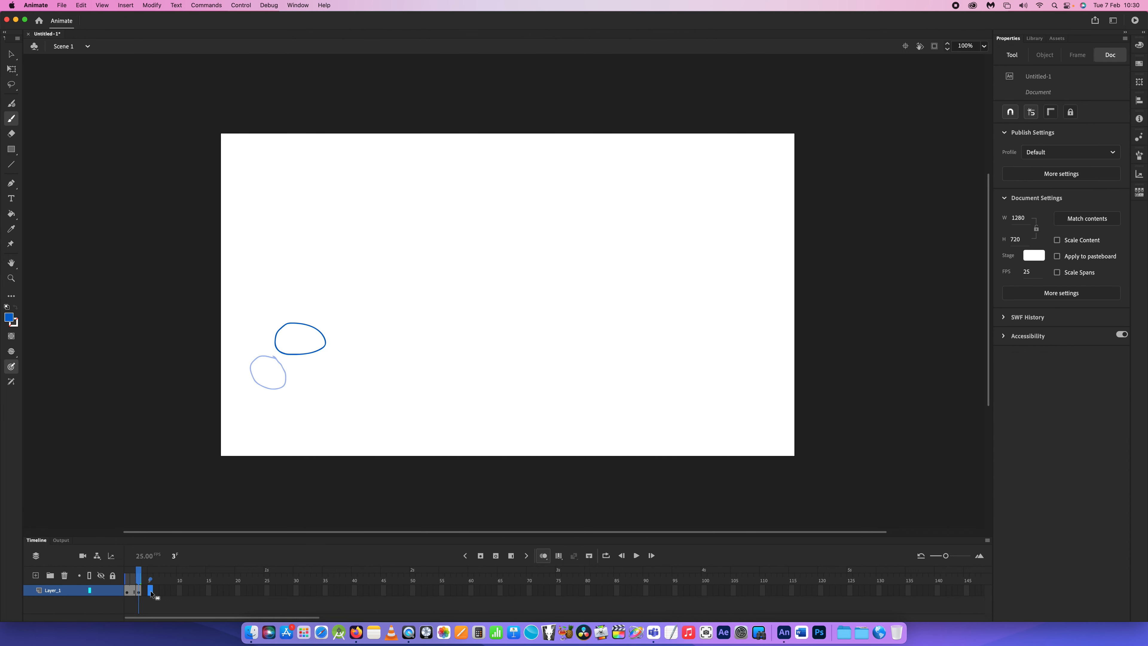
{"action": "left_click", "coordinate": [495, 557]}
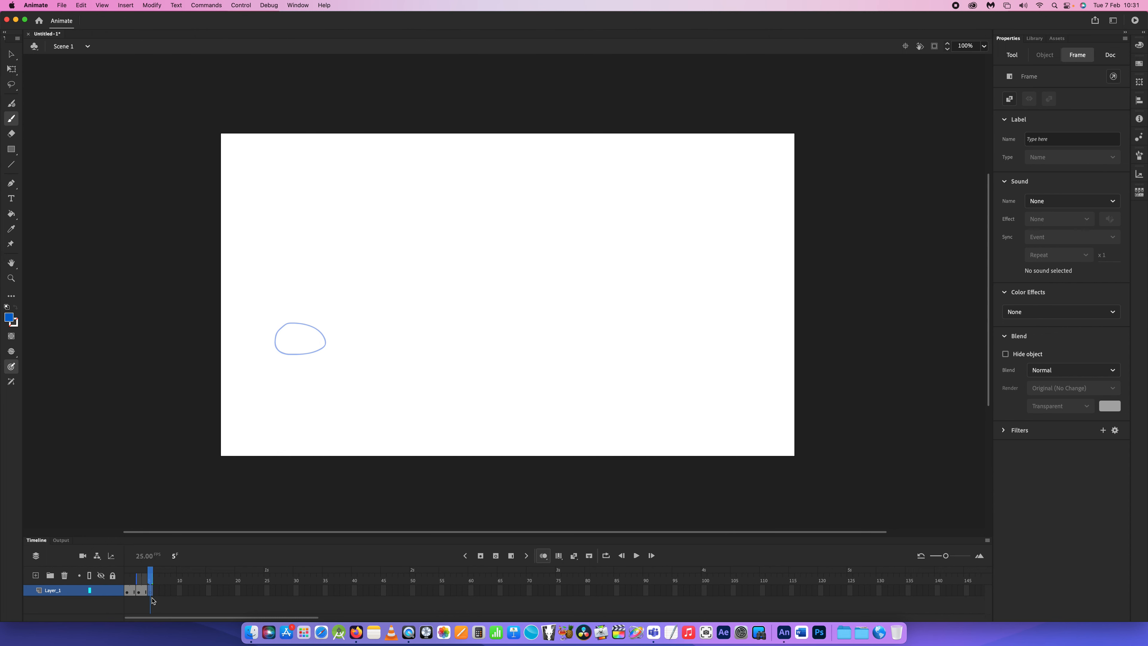
{"action": "key", "text": "comma"}
{"action": "key", "text": "comma"}
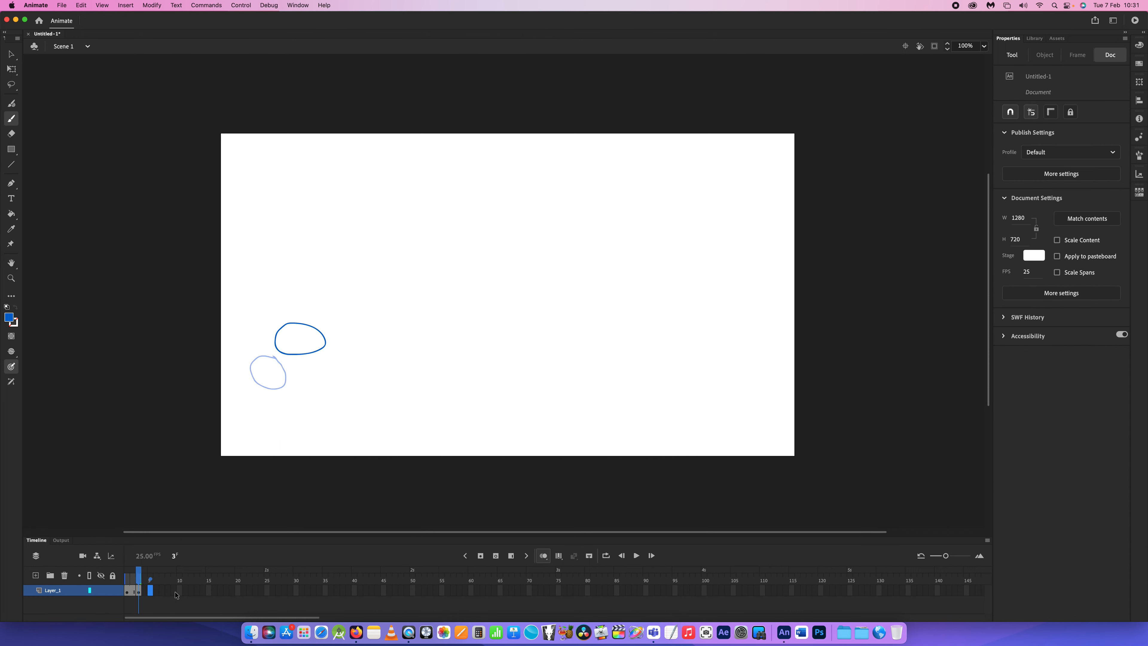
{"action": "key", "text": "period"}
{"action": "key", "text": "period"}
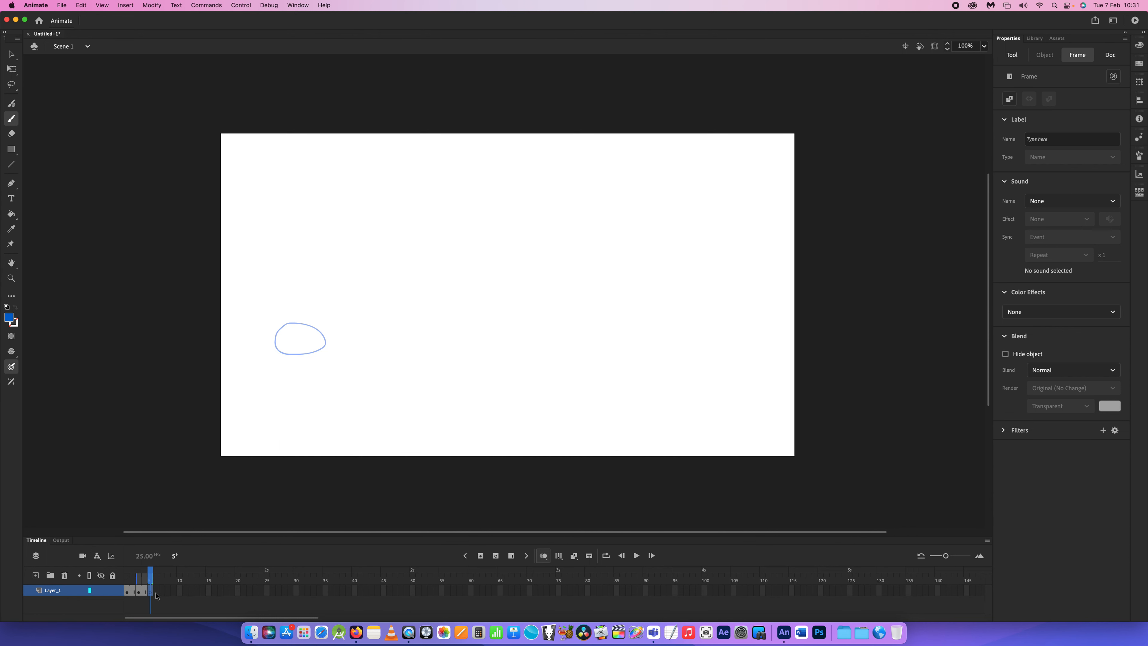
{"action": "key", "text": "comma"}
{"action": "key", "text": "comma"}
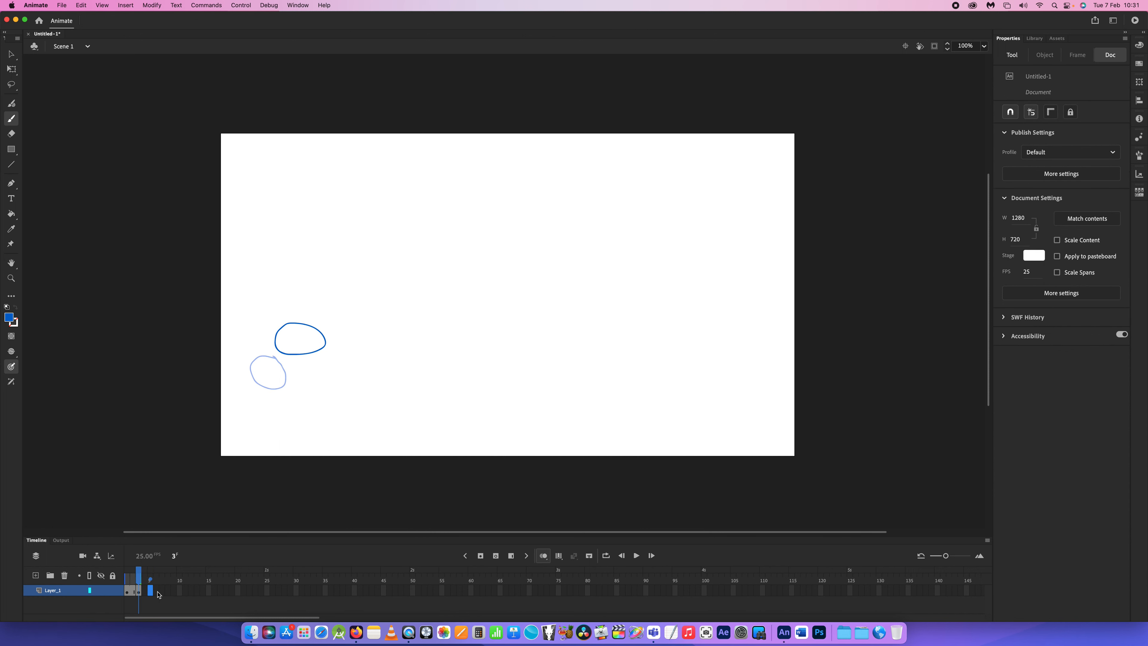
{"action": "left_click", "coordinate": [153, 593]}
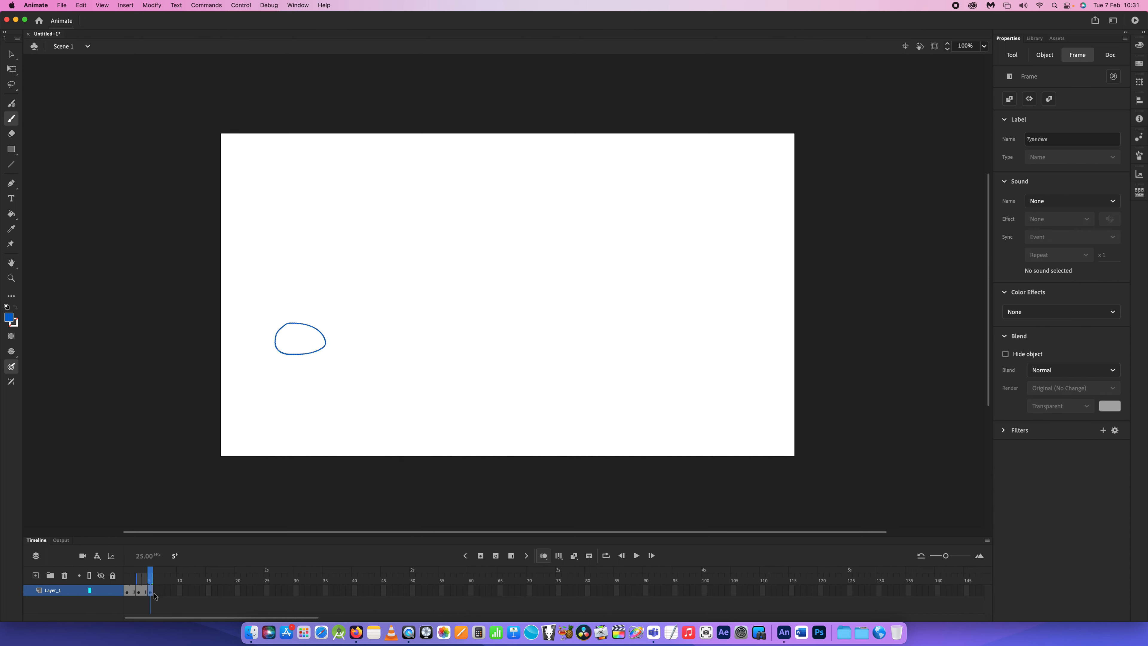
{"action": "key", "text": "comma"}
{"action": "key", "text": "comma"}
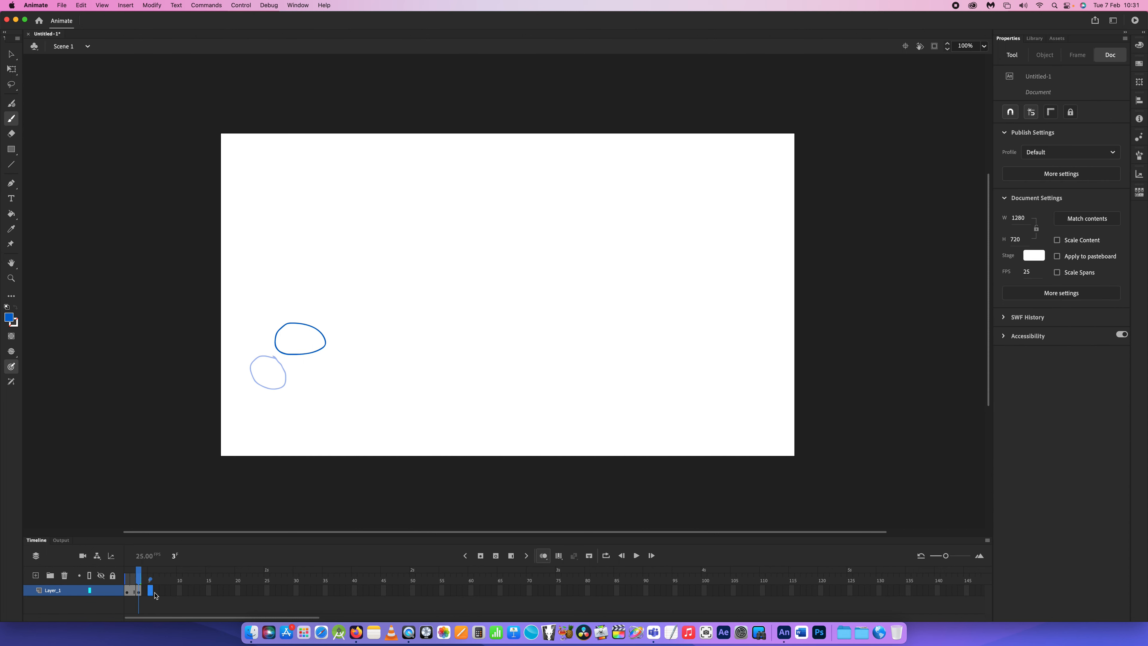
{"action": "left_click", "coordinate": [154, 594]}
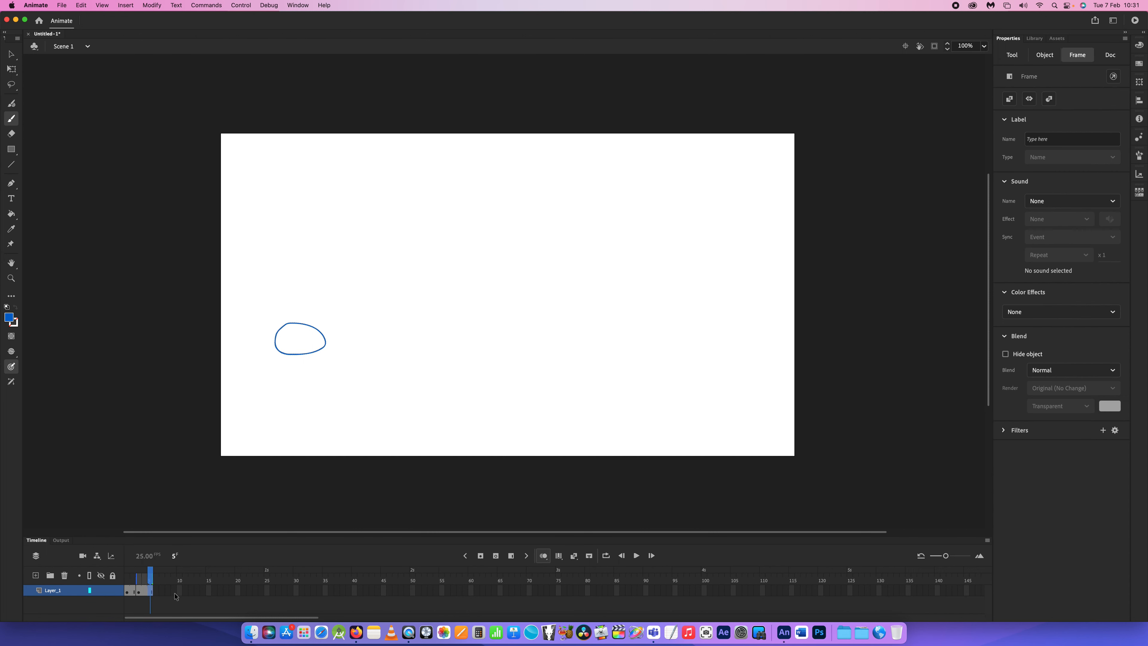
{"action": "key", "text": "comma"}
{"action": "key", "text": "comma"}
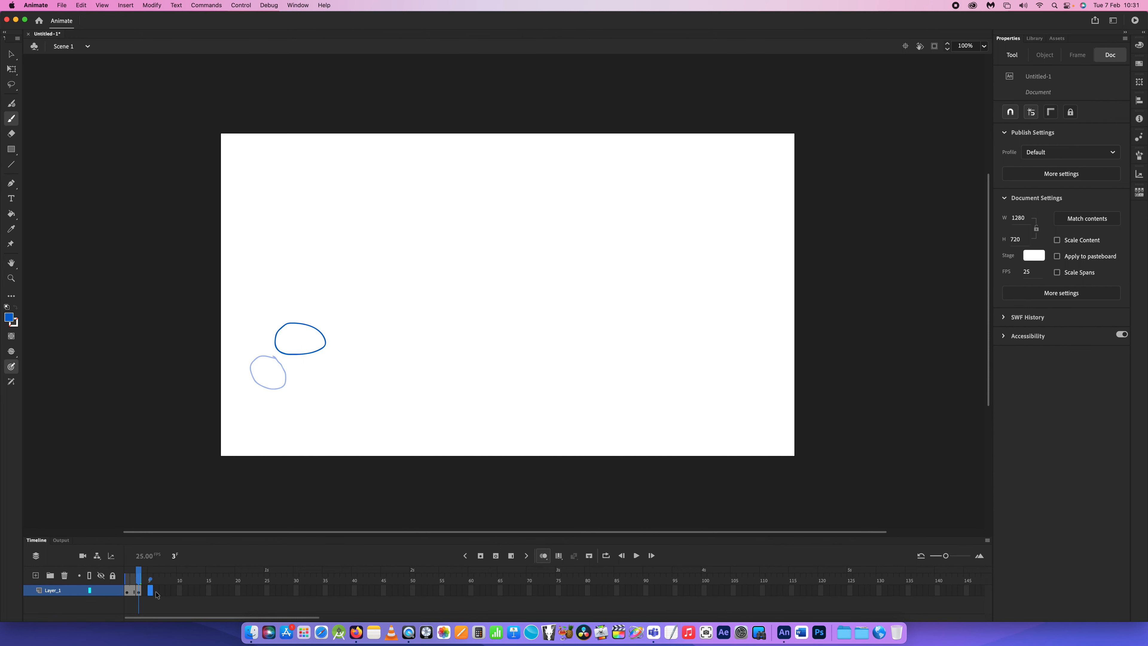
- Insert a blank keyframe at frame 5 and draw the third ball further up and right along the arc
{"action": "key", "text": "period"}
{"action": "key", "text": "period"}
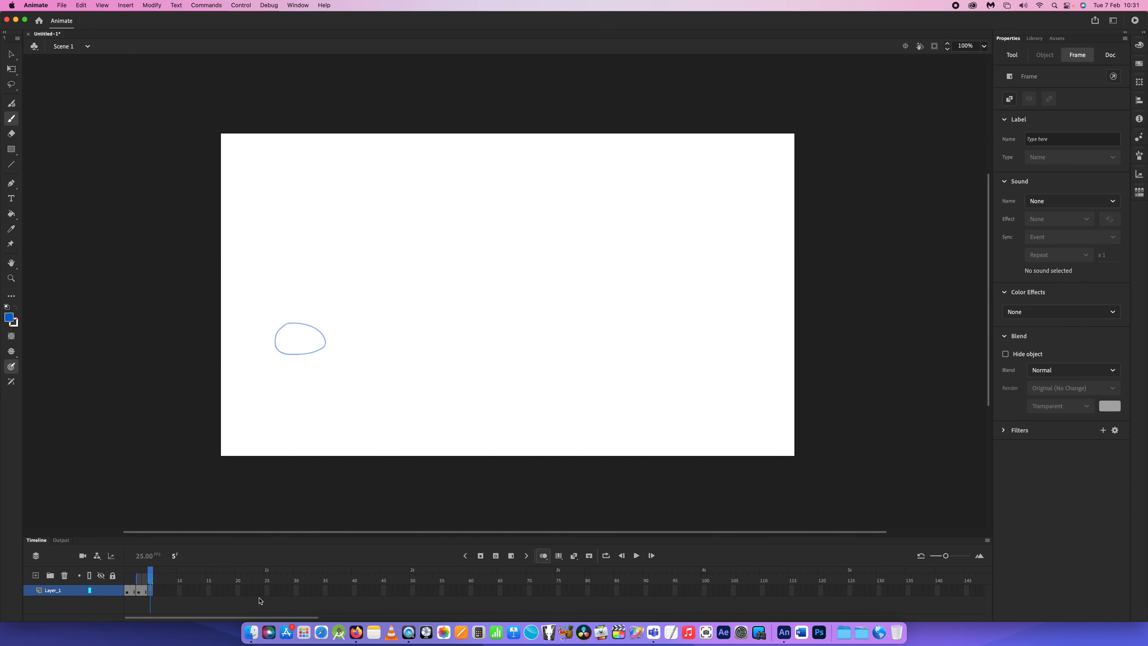
{"action": "mouse_move", "coordinate": [316, 320]}
{"action": "left_mouse_down"}
{"action": "mouse_move", "coordinate": [350, 323]}
{"action": "mouse_move", "coordinate": [342, 294]}
{"action": "mouse_move", "coordinate": [316, 288]}
{"action": "mouse_move", "coordinate": [329, 324]}
{"action": "left_mouse_up"}
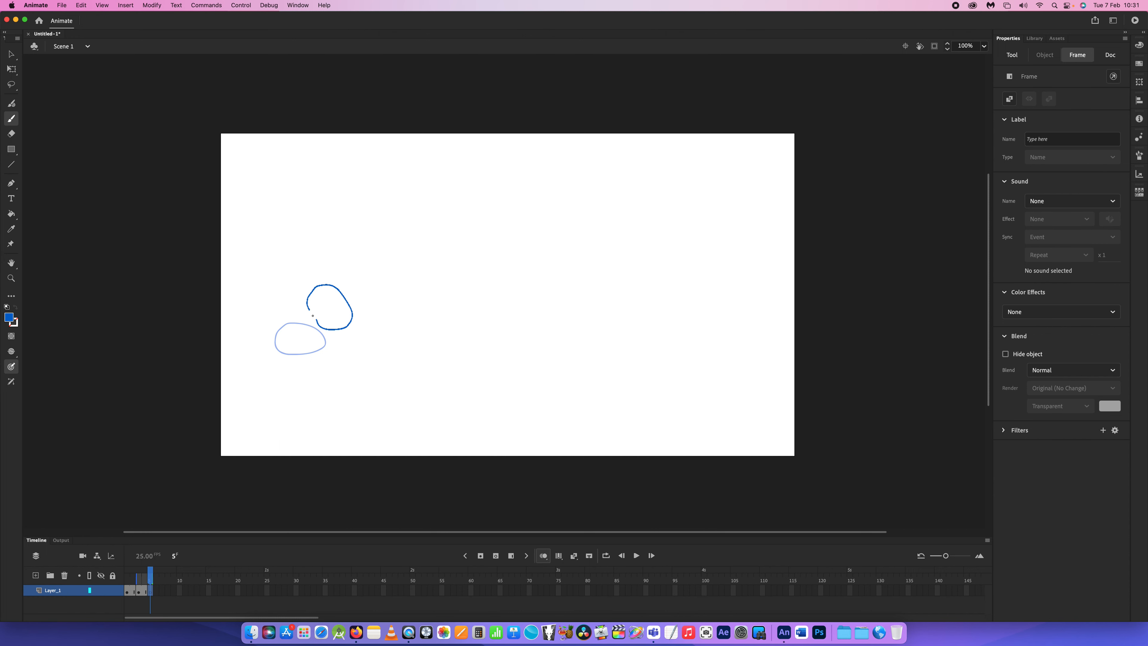
- Add a blank keyframe at frame 7, extend the onion skin range back to frame 1 and draw the fourth ball
{"action": "left_click", "coordinate": [163, 591]}
{"action": "left_click", "coordinate": [163, 592]}
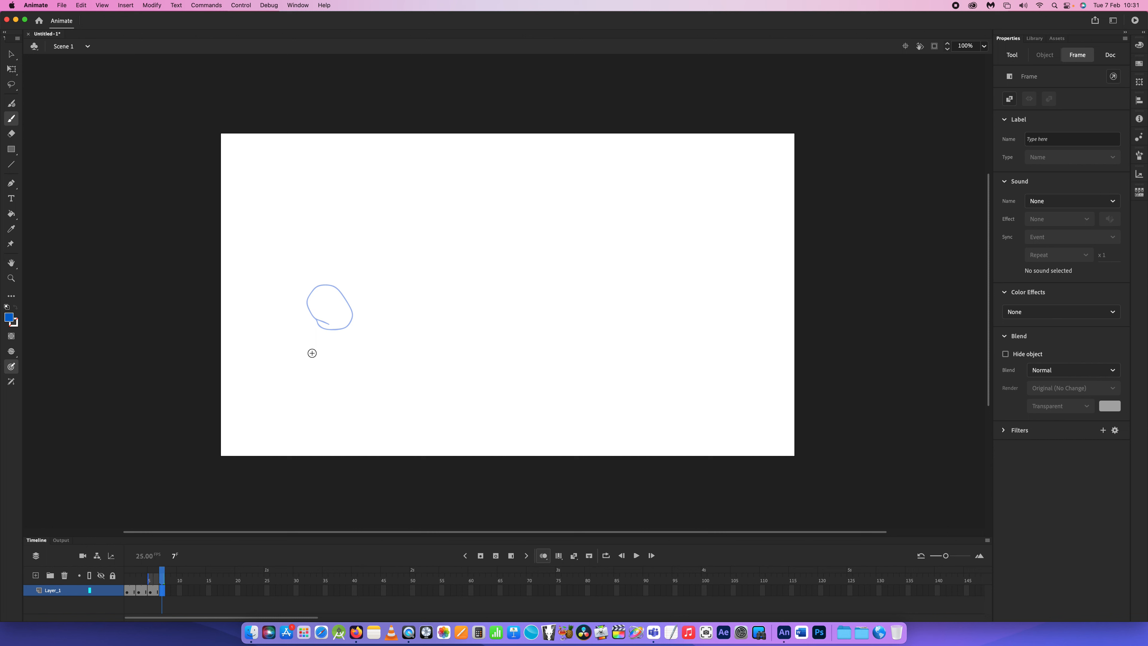
{"action": "left_click_drag", "start_coordinate": [148, 579], "coordinate": [109, 582]}
{"action": "mouse_move", "coordinate": [348, 294]}
{"action": "left_mouse_down"}
{"action": "mouse_move", "coordinate": [394, 286]}
{"action": "mouse_move", "coordinate": [347, 268]}
{"action": "mouse_move", "coordinate": [357, 296]}
{"action": "left_mouse_up"}
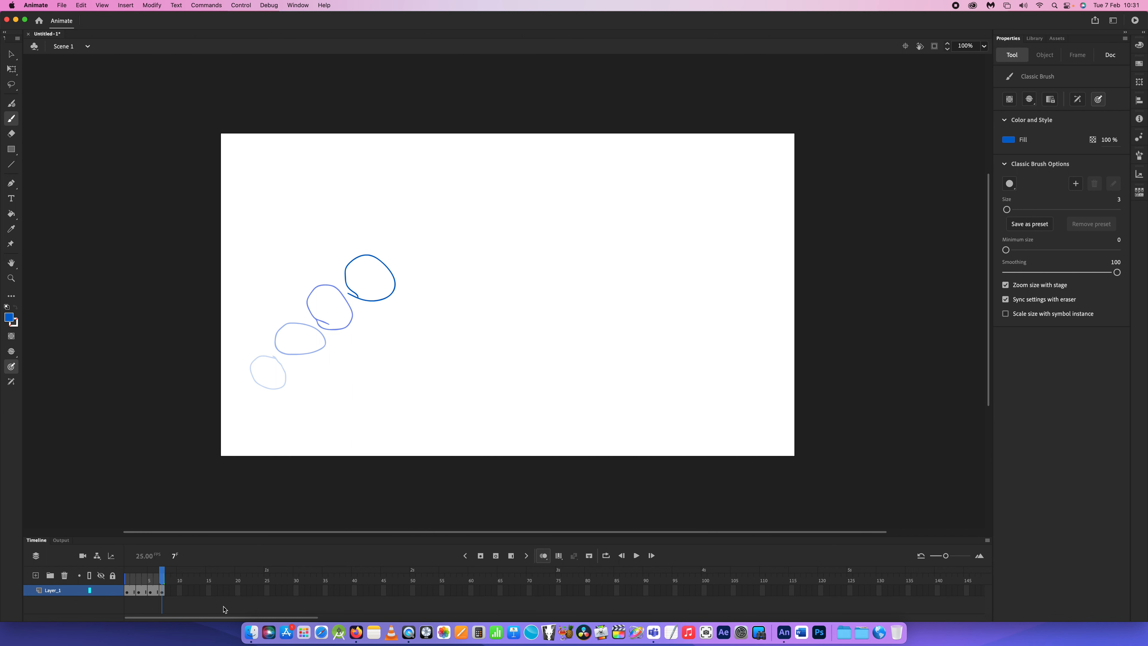
- Add blank keyframes at frames 9 and 11, drawing the ball in each as it reaches the peak of the arc
{"action": "left_click", "coordinate": [173, 597]}
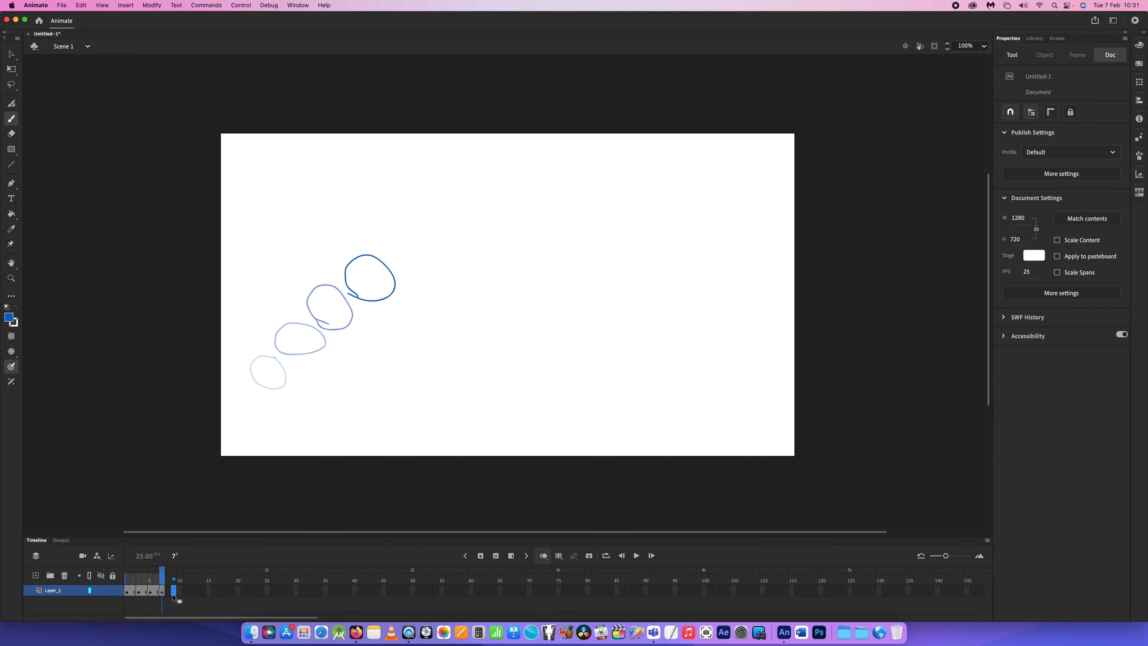
{"action": "left_click", "coordinate": [173, 597]}
{"action": "mouse_move", "coordinate": [389, 271]}
{"action": "left_mouse_down"}
{"action": "mouse_move", "coordinate": [439, 274]}
{"action": "mouse_move", "coordinate": [444, 254]}
{"action": "mouse_move", "coordinate": [412, 239]}
{"action": "mouse_move", "coordinate": [389, 265]}
{"action": "left_mouse_up"}
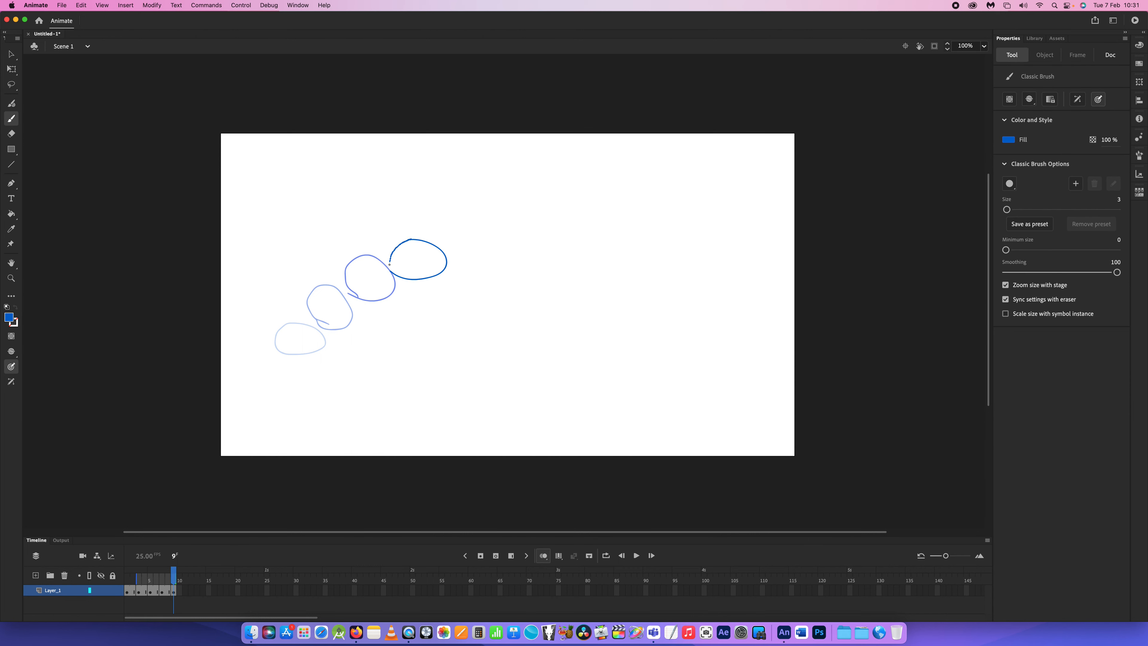
{"action": "left_click", "coordinate": [185, 591]}
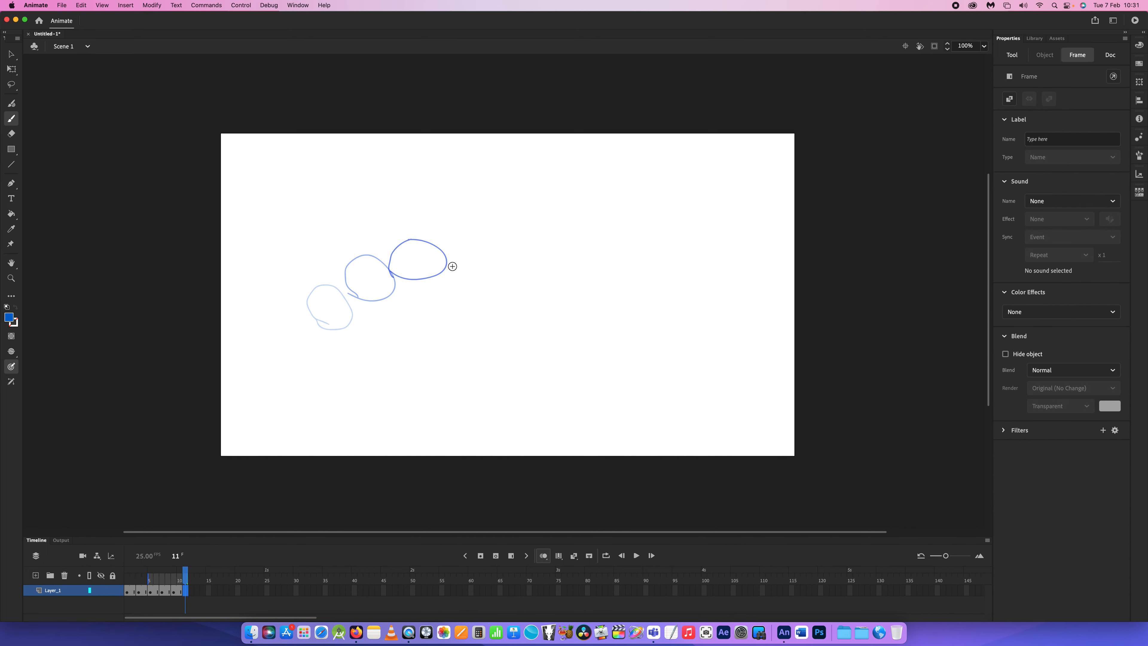
{"action": "mouse_move", "coordinate": [443, 263]}
{"action": "left_mouse_down"}
{"action": "mouse_move", "coordinate": [479, 257]}
{"action": "mouse_move", "coordinate": [470, 244]}
{"action": "mouse_move", "coordinate": [441, 264]}
{"action": "left_mouse_up"}
- Add blank keyframes at frames 13 and 15, drawing the ball in each as it starts descending to the right
{"action": "left_click", "coordinate": [196, 590]}
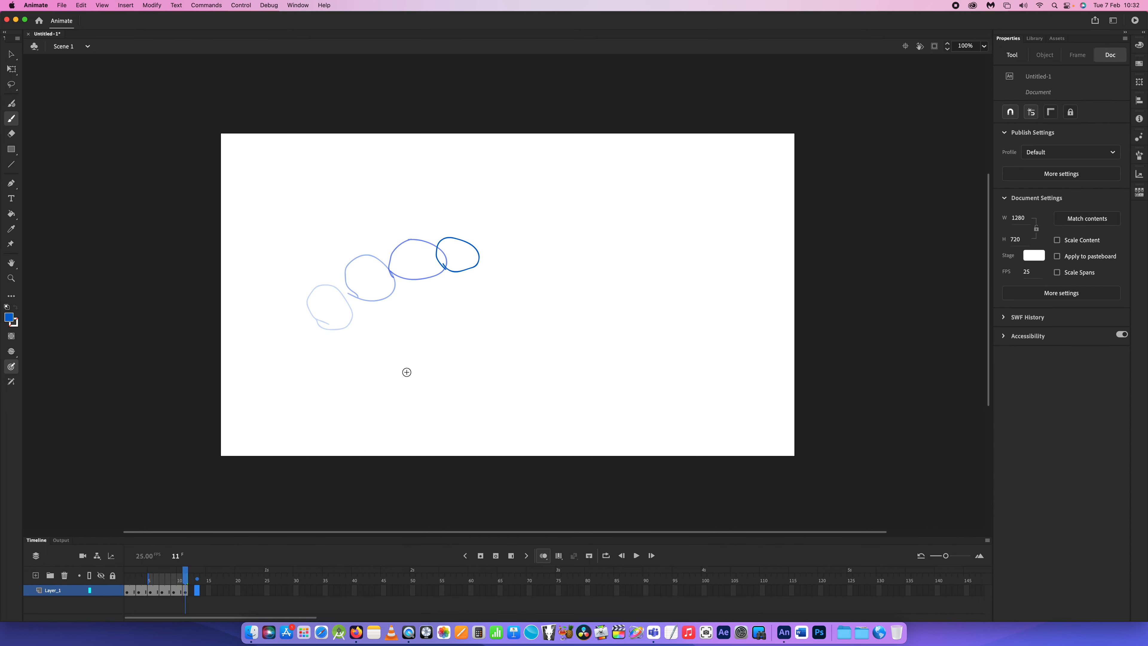
{"action": "mouse_move", "coordinate": [478, 276]}
{"action": "left_mouse_down"}
{"action": "mouse_move", "coordinate": [520, 290]}
{"action": "mouse_move", "coordinate": [529, 278]}
{"action": "mouse_move", "coordinate": [488, 263]}
{"action": "mouse_move", "coordinate": [477, 283]}
{"action": "left_mouse_up"}
{"action": "left_click", "coordinate": [208, 593]}
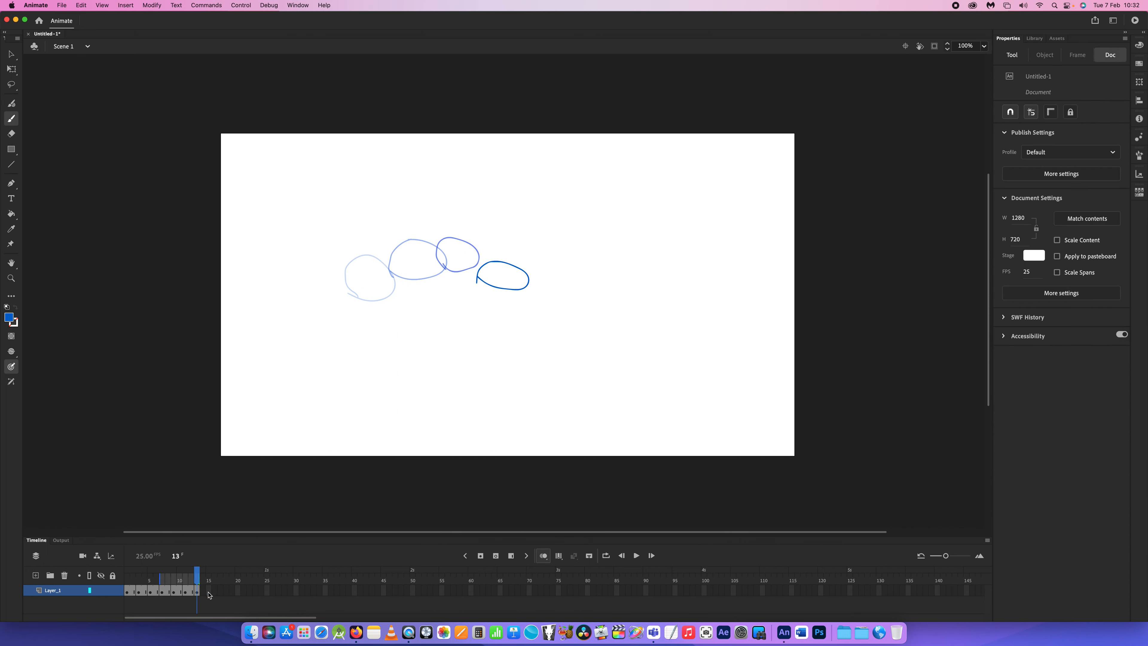
{"action": "left_click", "coordinate": [208, 593]}
{"action": "mouse_move", "coordinate": [533, 309]}
{"action": "left_mouse_down"}
{"action": "mouse_move", "coordinate": [582, 330]}
{"action": "mouse_move", "coordinate": [584, 308]}
{"action": "mouse_move", "coordinate": [556, 290]}
{"action": "mouse_move", "coordinate": [533, 308]}
{"action": "left_mouse_up"}
- Add a blank keyframe at frame 17 and draw the ball further down and right on its fall
{"action": "left_click", "coordinate": [220, 594]}
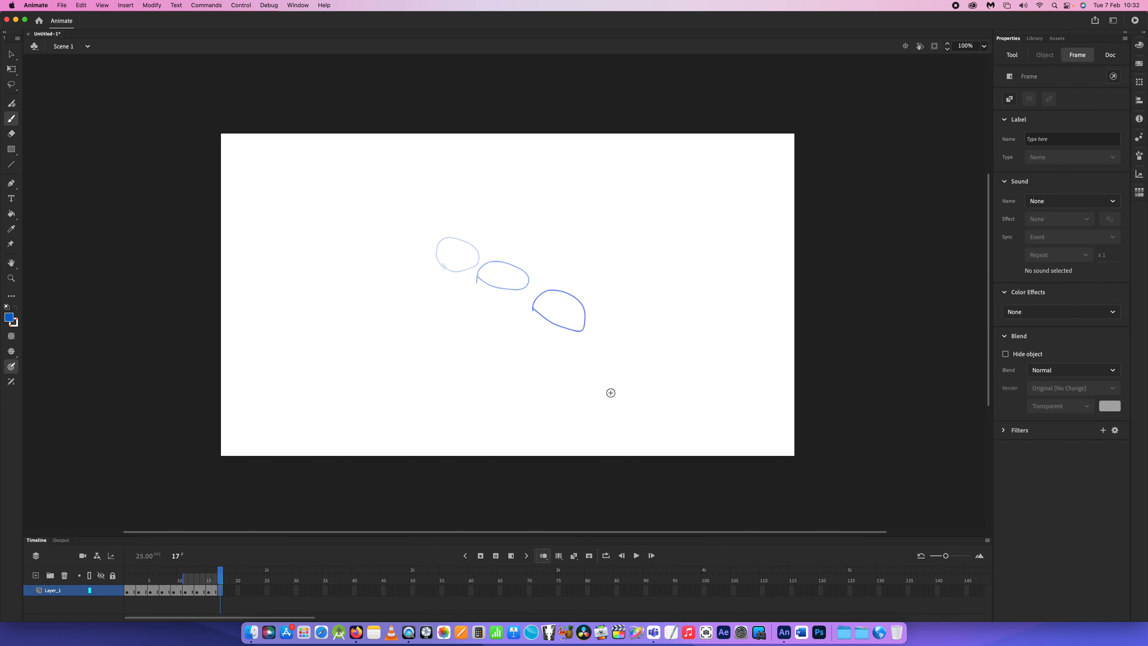
{"action": "mouse_move", "coordinate": [589, 360]}
{"action": "left_mouse_down"}
{"action": "mouse_move", "coordinate": [608, 380]}
{"action": "mouse_move", "coordinate": [648, 379]}
{"action": "mouse_move", "coordinate": [636, 345]}
{"action": "mouse_move", "coordinate": [606, 349]}
{"action": "mouse_move", "coordinate": [592, 376]}
{"action": "left_mouse_up"}
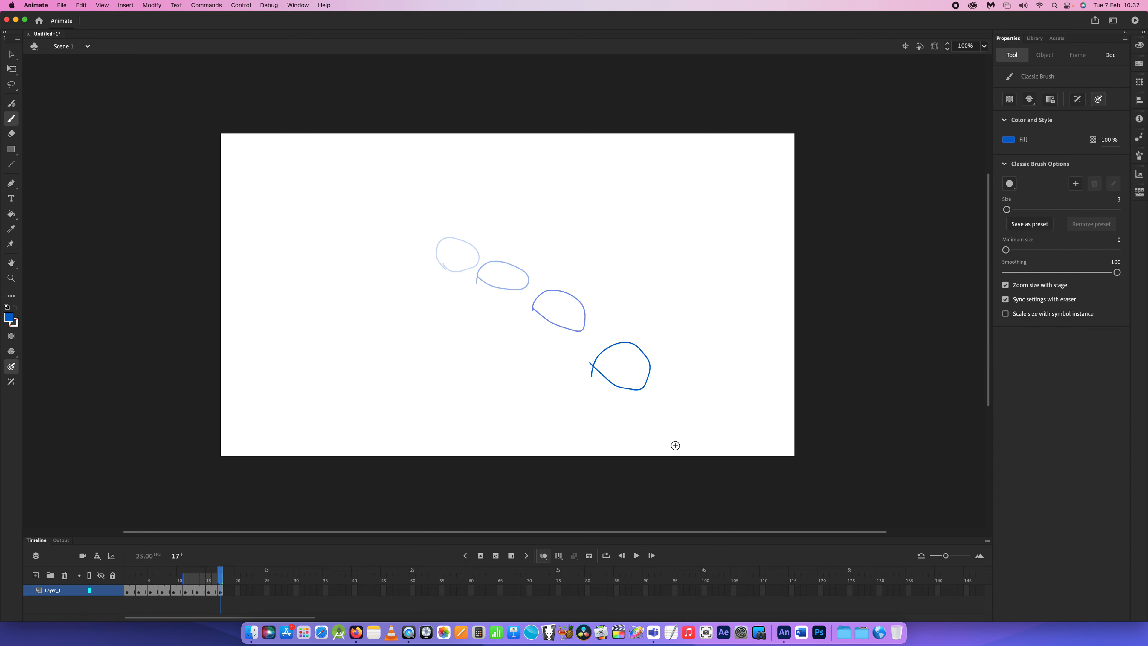
{"action": "key", "text": "F7"}
{"action": "key", "text": "super+z"}
- Add blank keyframes at frames 19 and 21, drawing a flattened ball near the stage's bottom edge and an upright stretched ball rebounding
{"action": "left_click", "coordinate": [233, 596]}
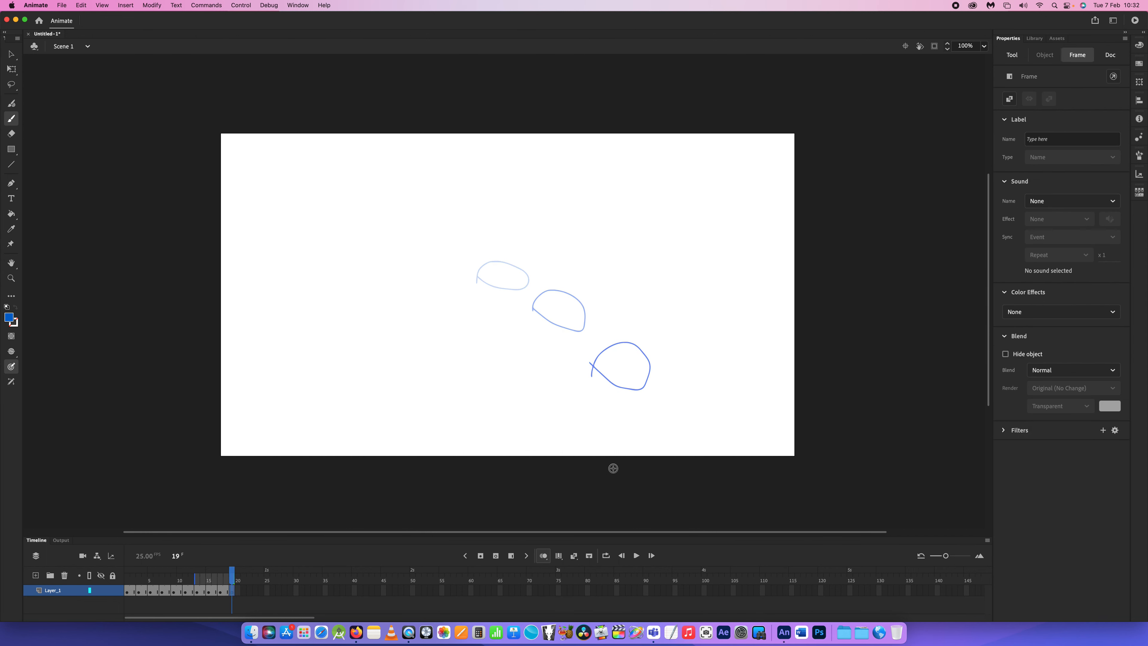
{"action": "mouse_move", "coordinate": [645, 443]}
{"action": "left_mouse_down"}
{"action": "mouse_move", "coordinate": [703, 437]}
{"action": "mouse_move", "coordinate": [716, 421]}
{"action": "mouse_move", "coordinate": [669, 409]}
{"action": "mouse_move", "coordinate": [640, 422]}
{"action": "mouse_move", "coordinate": [656, 441]}
{"action": "left_mouse_up"}
{"action": "left_click", "coordinate": [244, 591]}
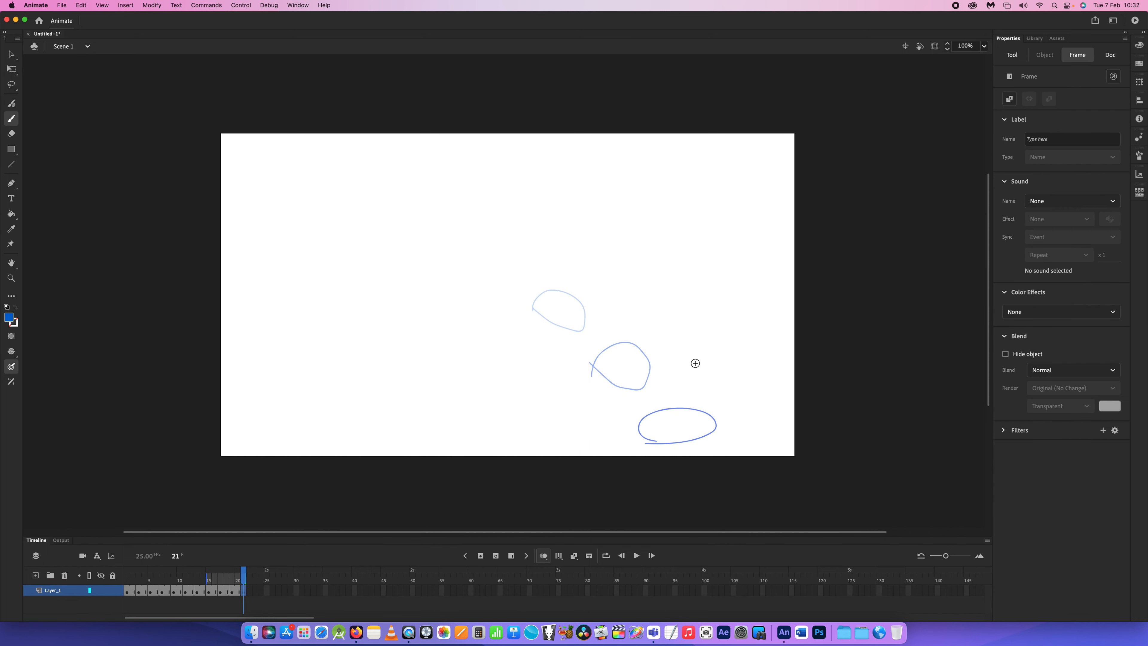
{"action": "mouse_move", "coordinate": [694, 363]}
{"action": "left_mouse_down"}
{"action": "mouse_move", "coordinate": [679, 440]}
{"action": "mouse_move", "coordinate": [716, 398]}
{"action": "mouse_move", "coordinate": [724, 360]}
{"action": "mouse_move", "coordinate": [696, 360]}
{"action": "left_mouse_up"}
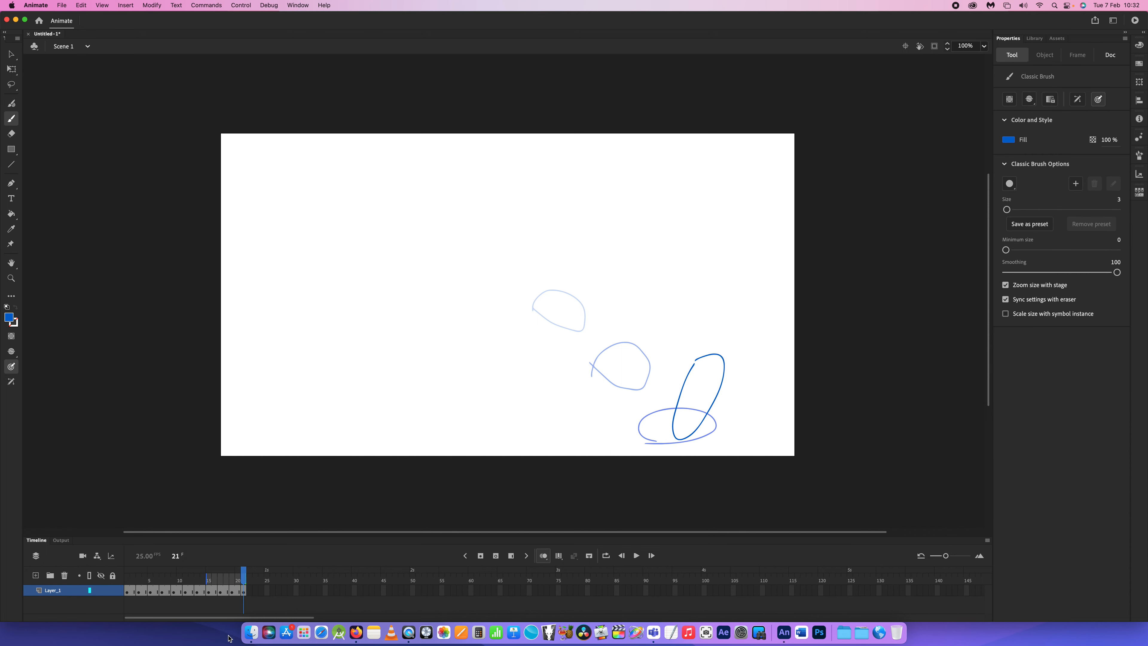
- Add blank keyframes at frames 23 and 25, drawing a round ball rising and a stretched ball crossing the stage's right edge
{"action": "mouse_move", "coordinate": [724, 330]}
{"action": "left_mouse_down"}
{"action": "mouse_move", "coordinate": [769, 326]}
{"action": "mouse_move", "coordinate": [736, 294]}
{"action": "mouse_move", "coordinate": [718, 337]}
{"action": "left_mouse_up"}
{"action": "key", "text": "F7"}
{"action": "key", "text": "super+z"}
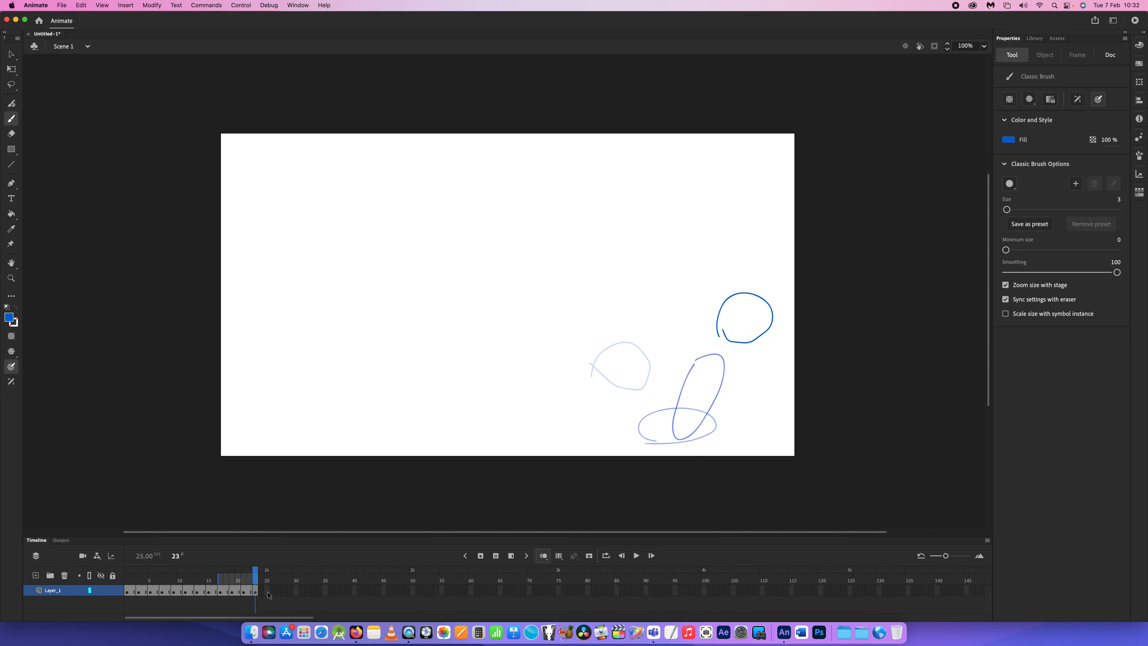
{"action": "left_click", "coordinate": [266, 592]}
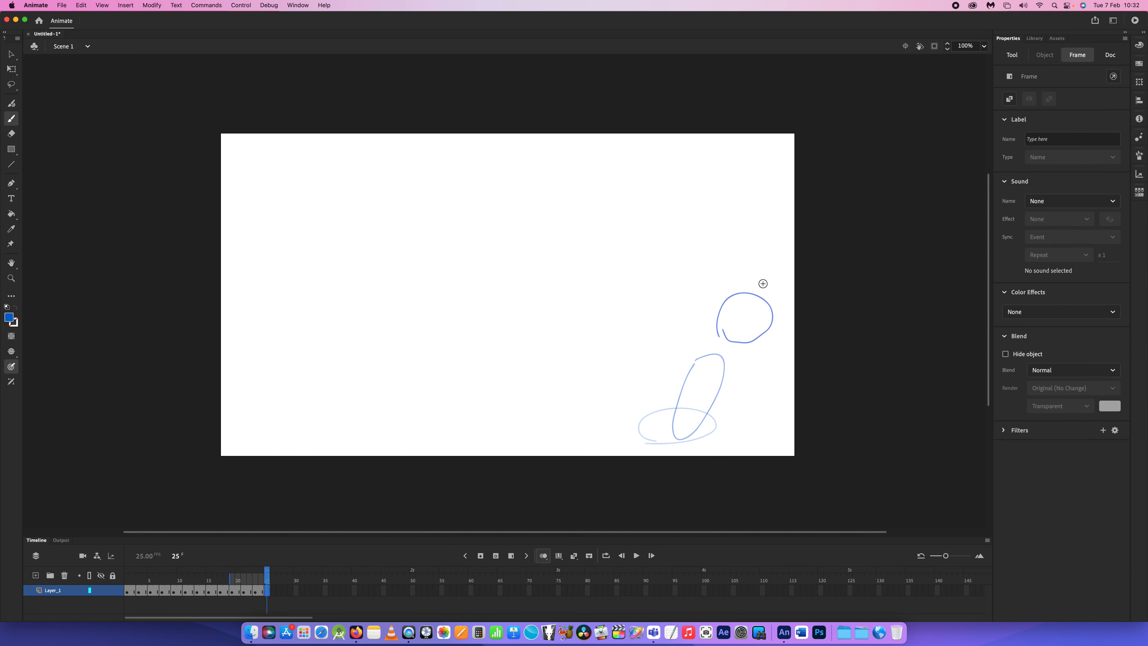
{"action": "mouse_move", "coordinate": [757, 278]}
{"action": "left_mouse_down"}
{"action": "mouse_move", "coordinate": [801, 283]}
{"action": "mouse_move", "coordinate": [822, 248]}
{"action": "mouse_move", "coordinate": [784, 242]}
{"action": "mouse_move", "coordinate": [760, 274]}
{"action": "left_mouse_up"}
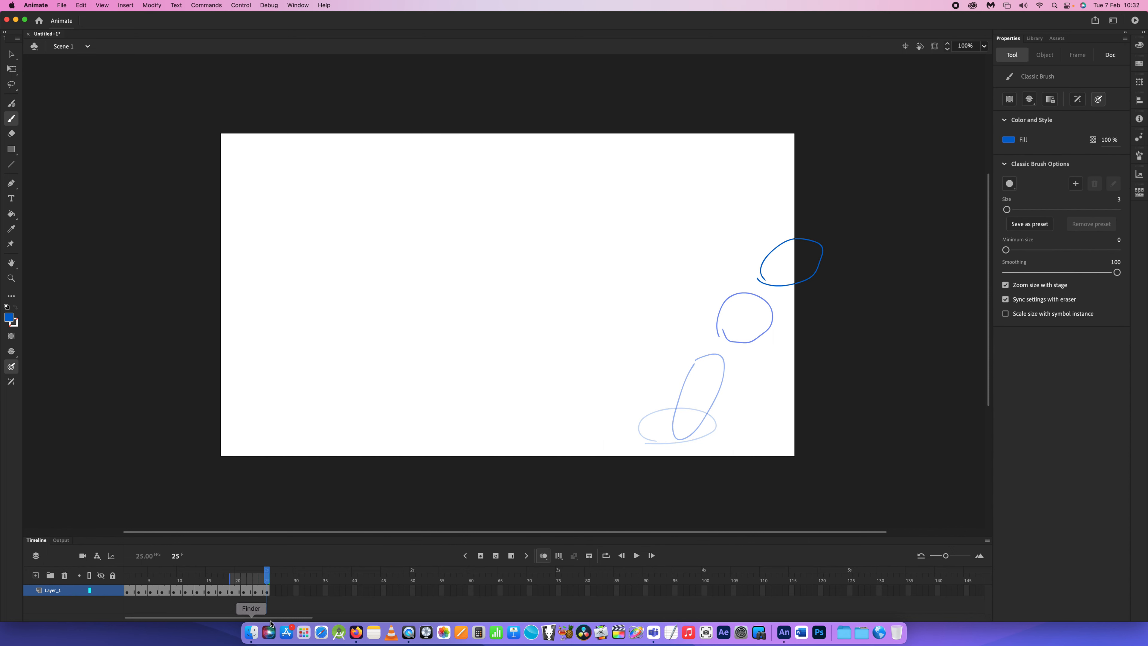
- Turn off onion skinning and preview the bounce with looped playback across frames 1 to 25, ending with looping off
{"action": "left_click", "coordinate": [543, 557]}
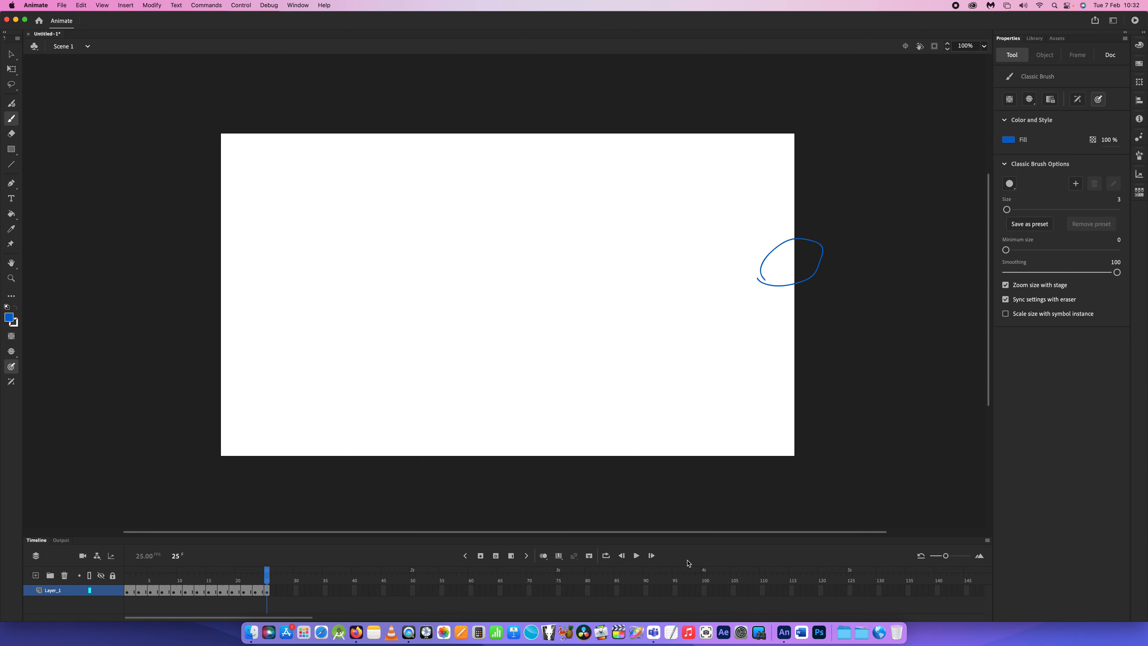
{"action": "left_click", "coordinate": [635, 555]}
{"action": "left_click", "coordinate": [606, 556]}
{"action": "left_click_drag", "start_coordinate": [185, 572], "coordinate": [67, 579]}
{"action": "left_click", "coordinate": [635, 556]}
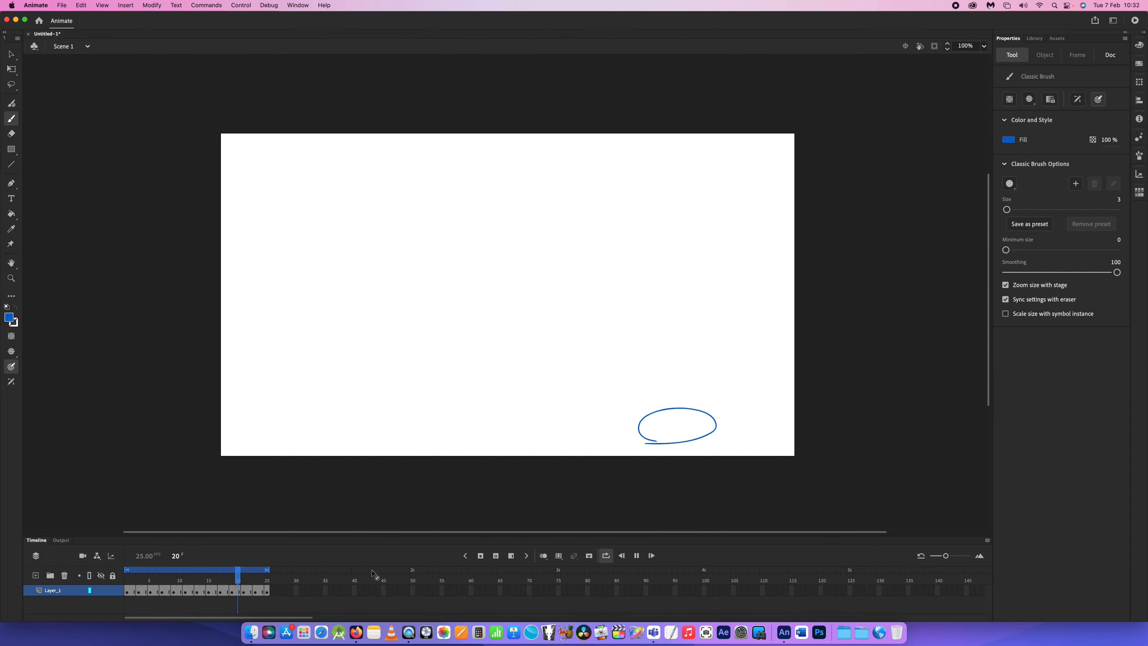
{"action": "left_click", "coordinate": [465, 556]}
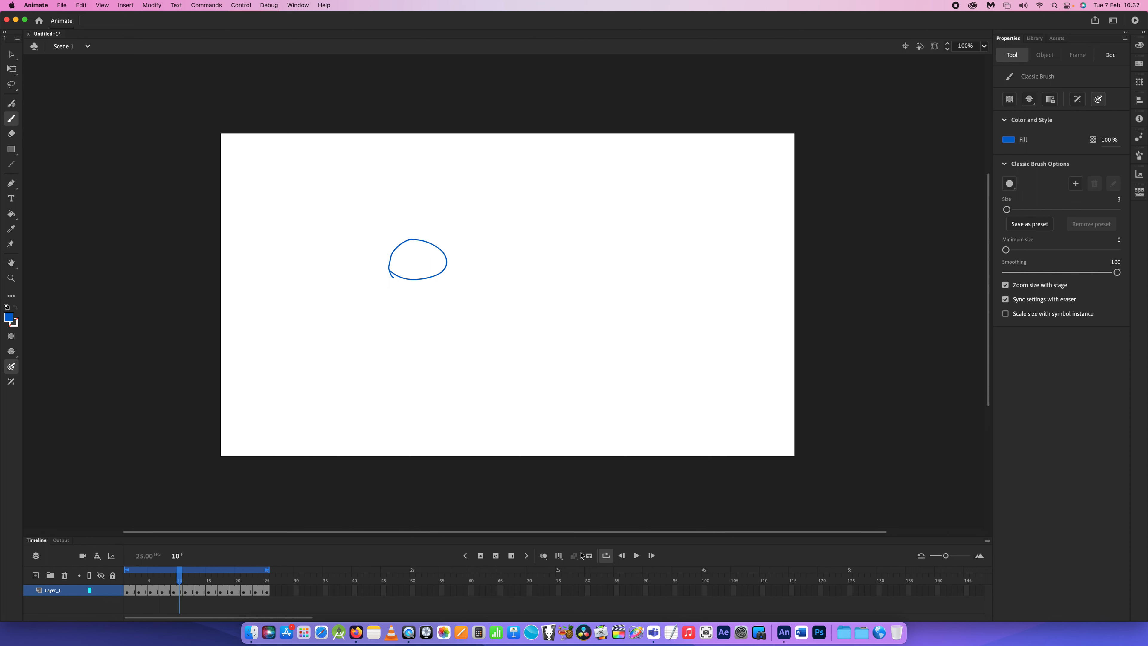
{"action": "left_click", "coordinate": [606, 556]}
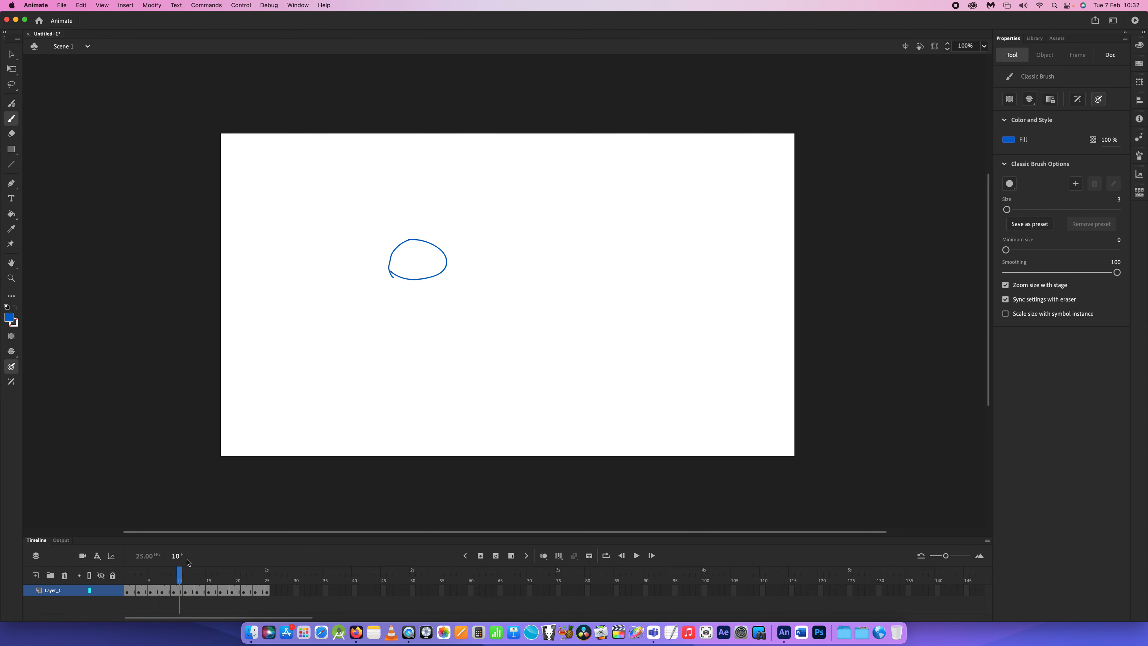
- Extend the last ball drawing by inserting a frame at frame 26, and review the animation from the timeline
{"action": "mouse_move", "coordinate": [179, 571]}
{"action": "left_mouse_down"}
{"action": "mouse_move", "coordinate": [118, 568]}
{"action": "mouse_move", "coordinate": [250, 570]}
{"action": "left_mouse_up"}
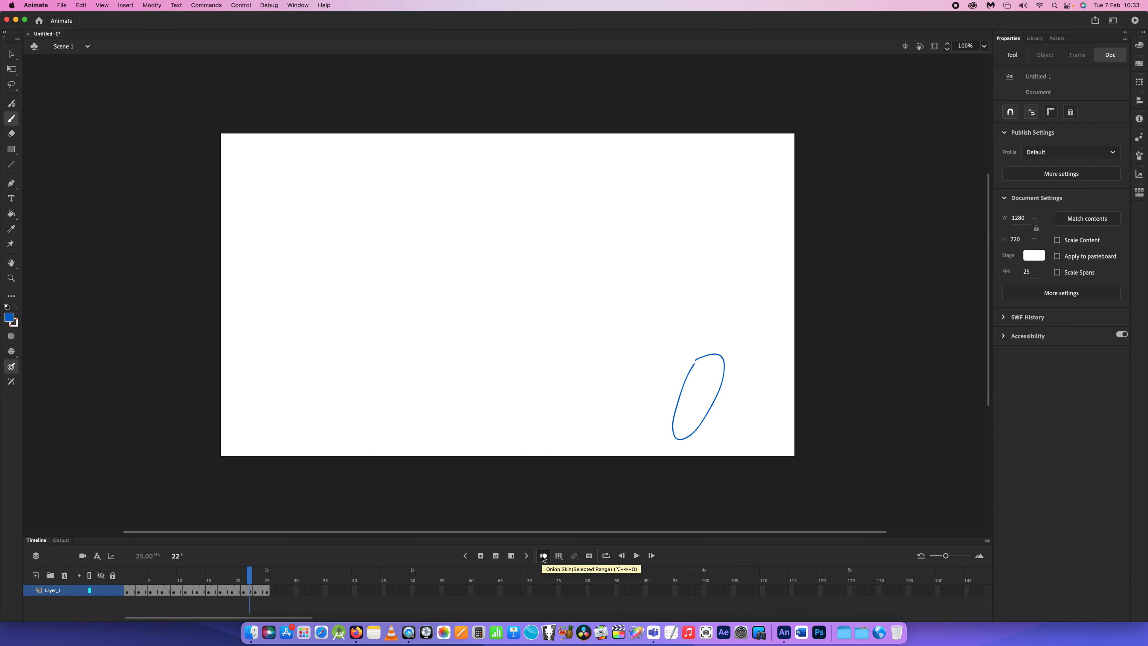
{"action": "left_click_drag", "start_coordinate": [252, 575], "coordinate": [270, 594]}
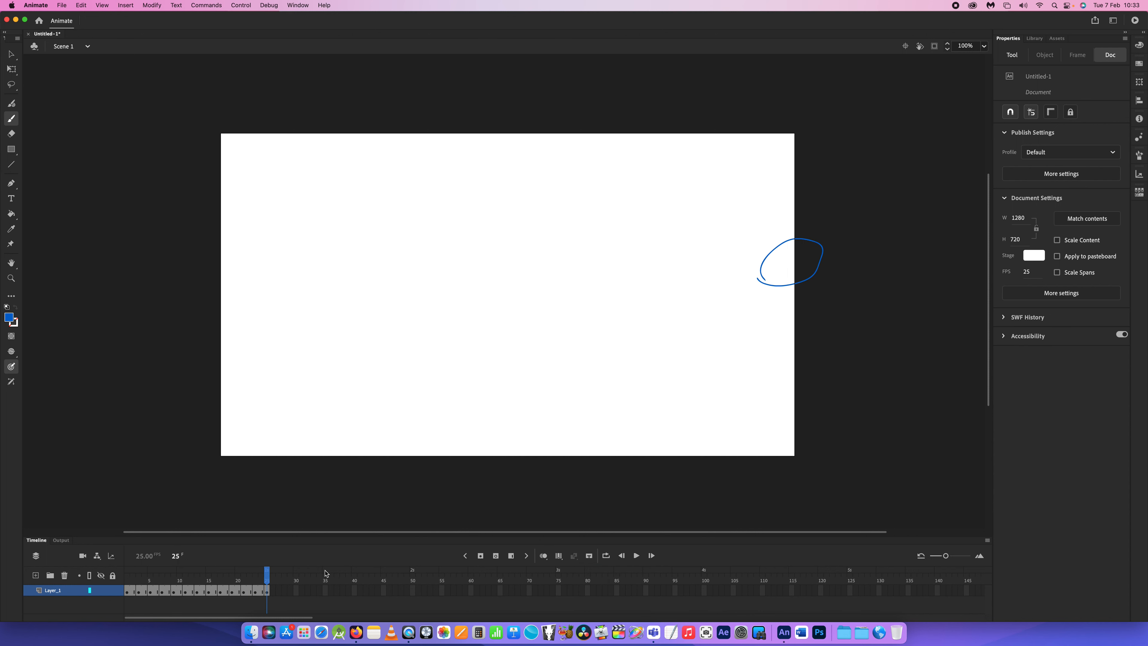
{"action": "left_click", "coordinate": [273, 591]}
{"action": "left_click", "coordinate": [511, 557]}
{"action": "key", "text": "Return"}
{"action": "left_click", "coordinate": [162, 575]}
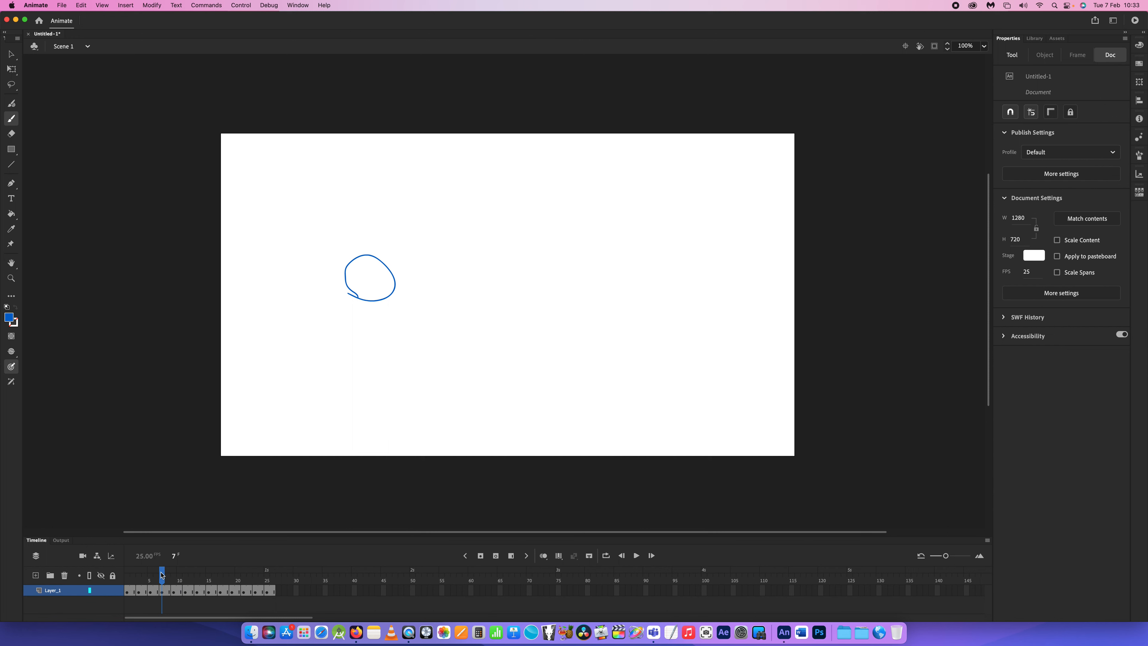